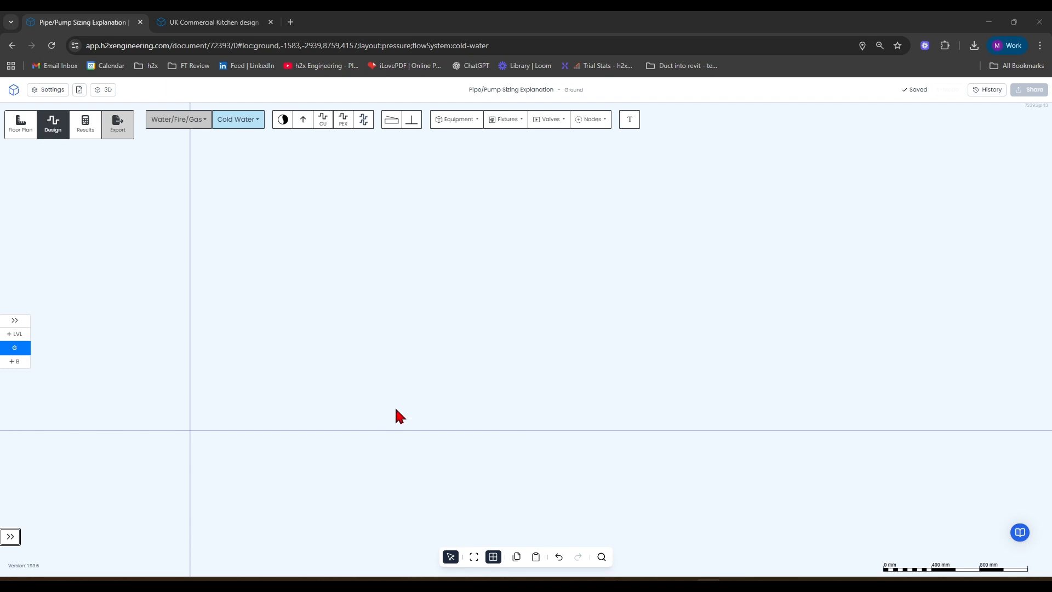
Place a cold water flow source and set its residual pressure to 2 bar, static pressure to 3 bar and height to 0 m
left_click(283, 120)
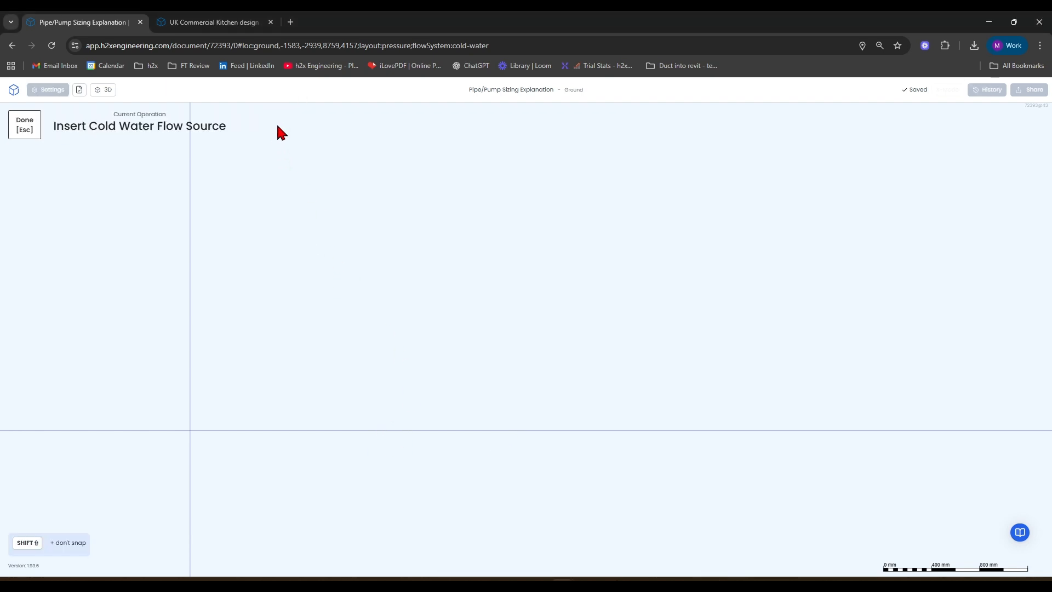
left_click(224, 364)
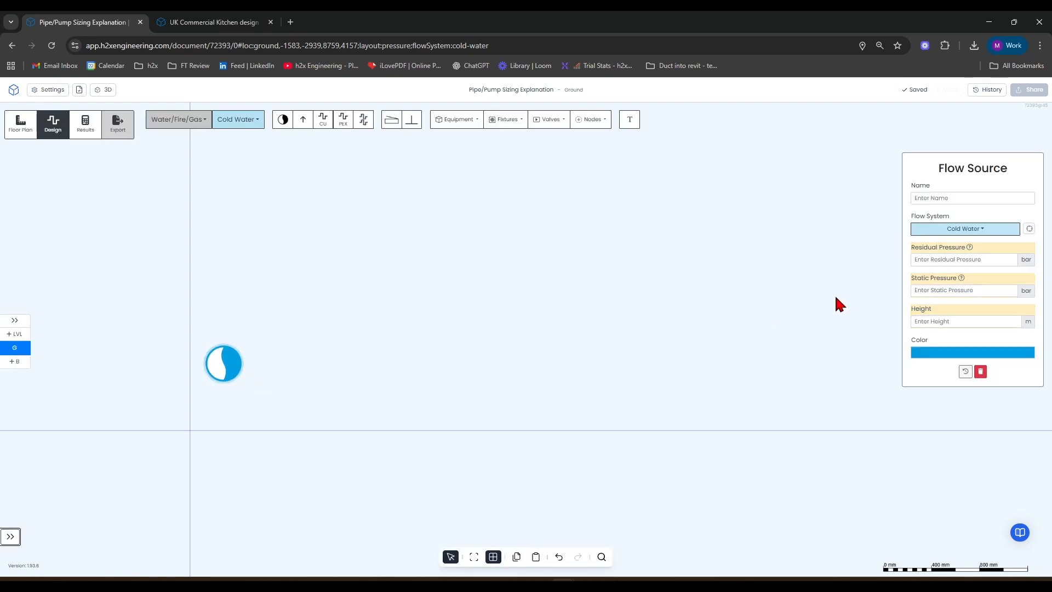
left_click(938, 258)
type("2")
left_click(935, 290)
type("3")
left_click(935, 321)
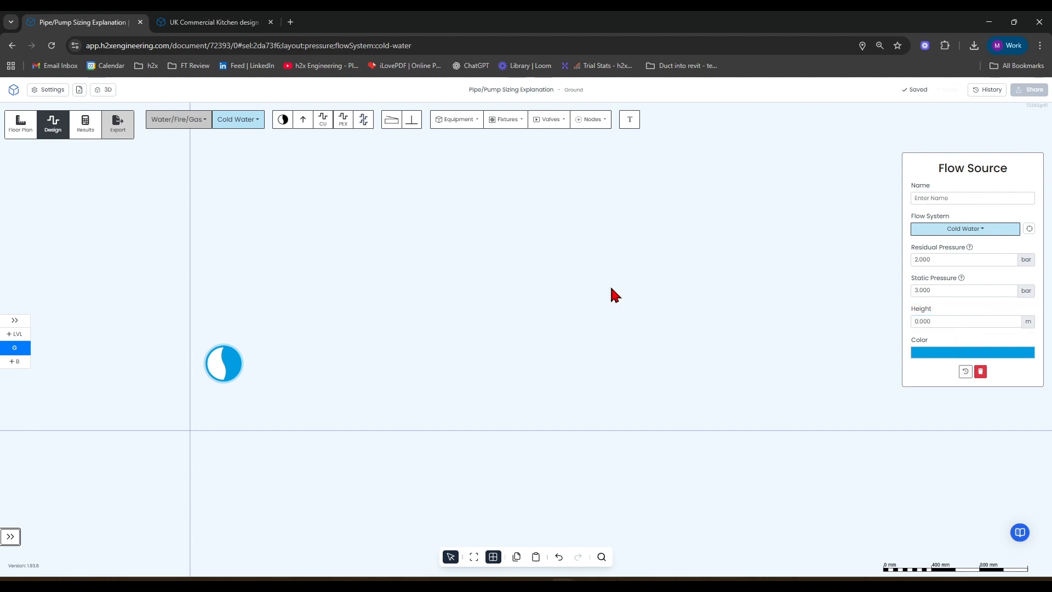
left_click(741, 308)
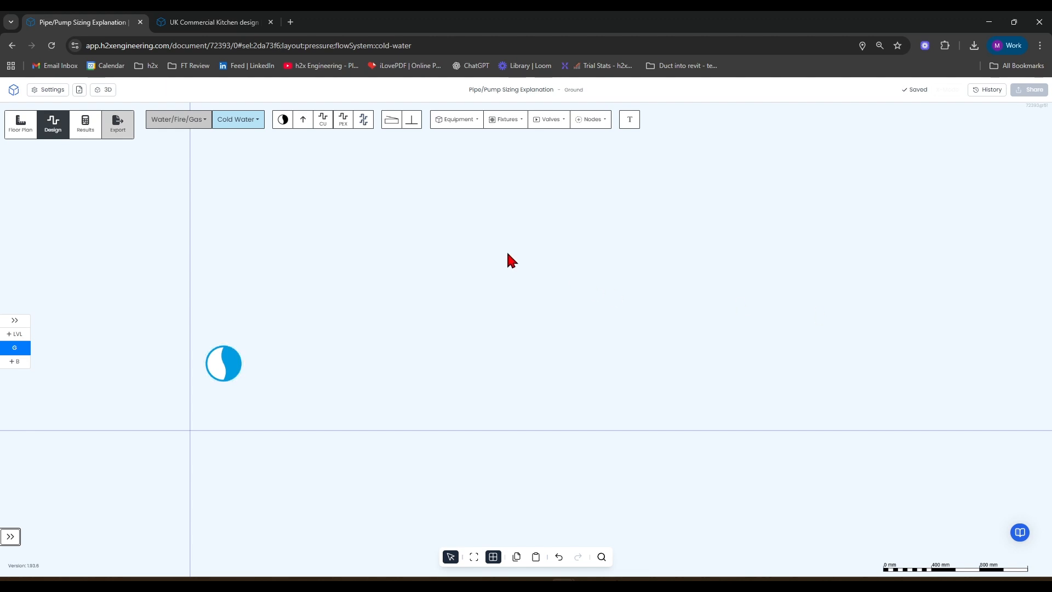
Draw a horizontal cold water pipe segment at 0 m height starting from the flow source
left_click(324, 119)
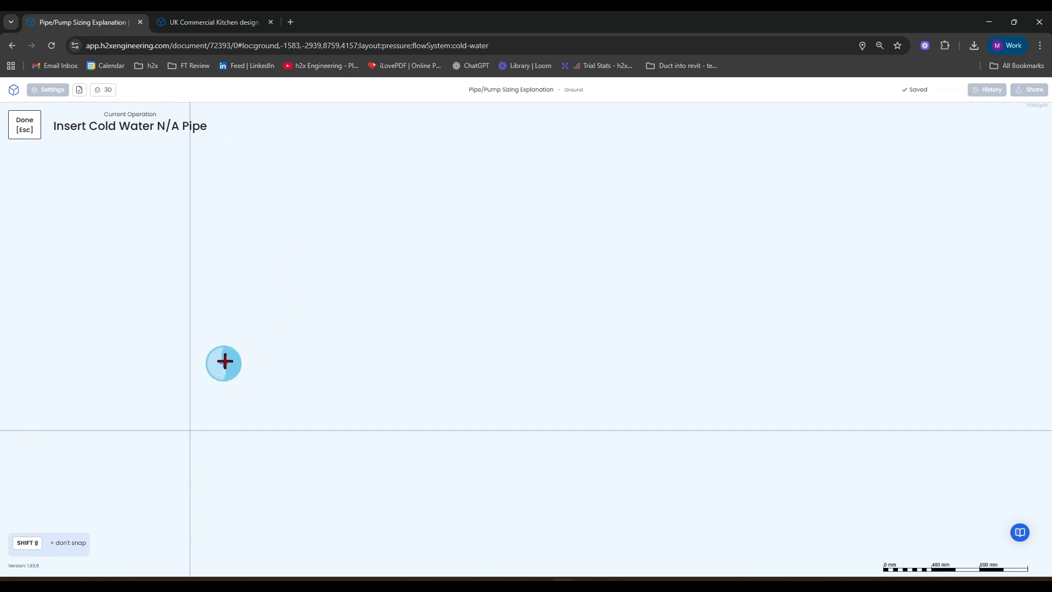
left_click(225, 364)
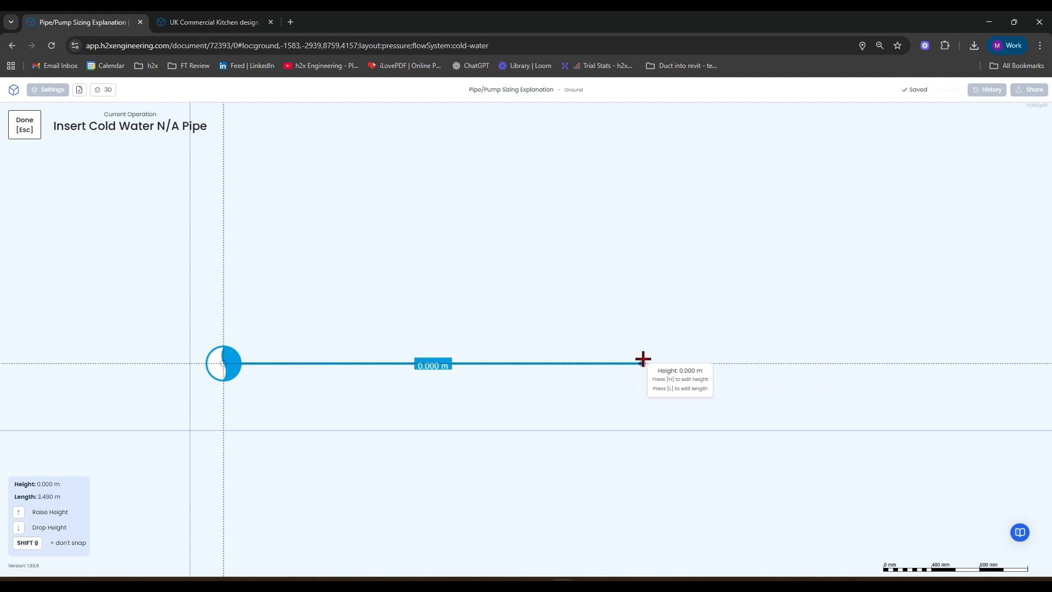
left_click(395, 363)
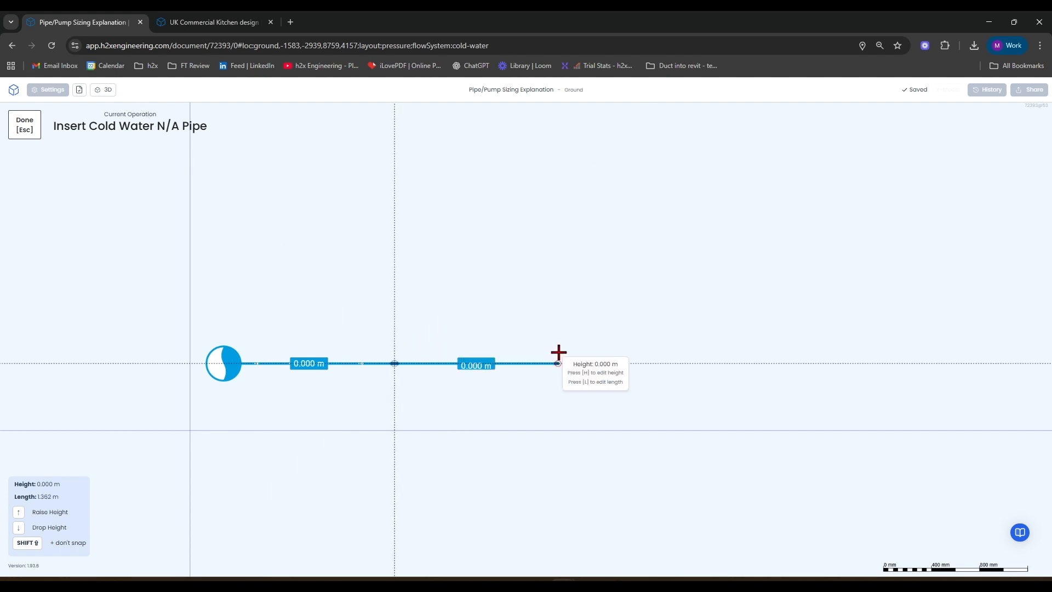
Continue the pipe horizontally with a second segment at 1 m height and finish the pipe run
key("h")
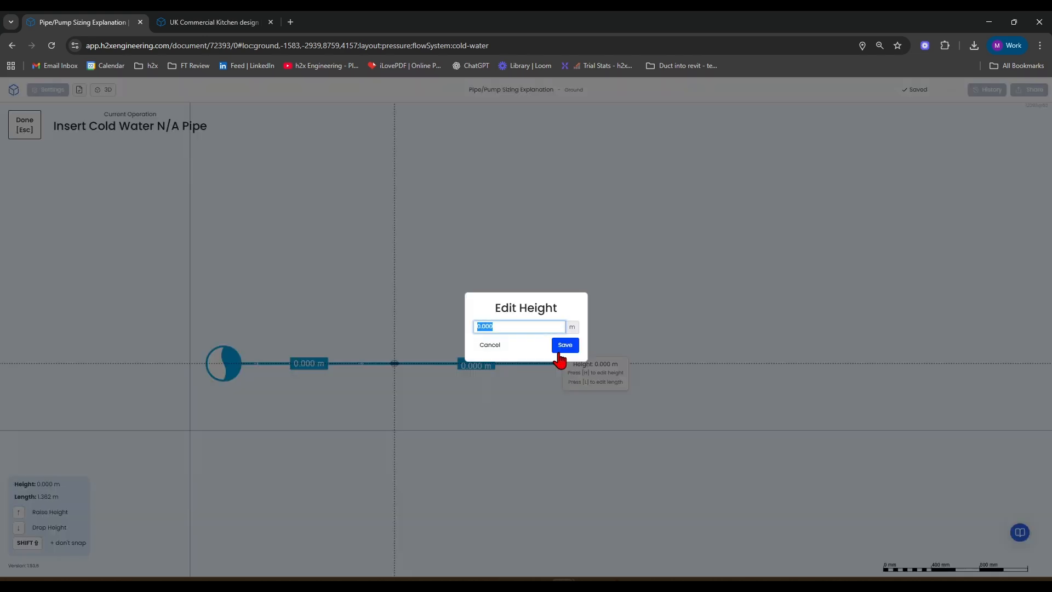
left_click(561, 349)
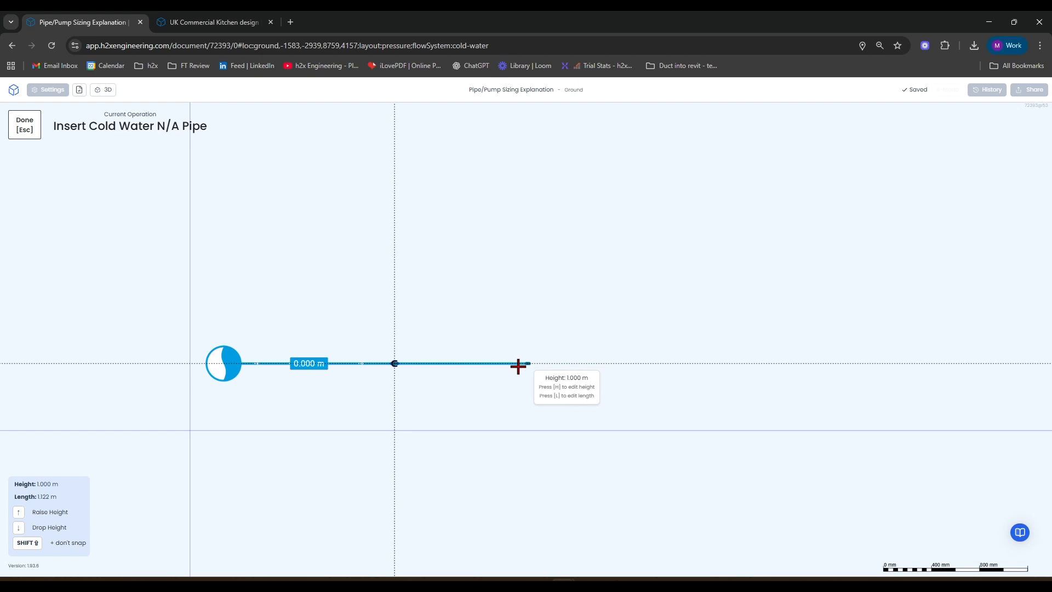
scroll(449, 368, "up", 3)
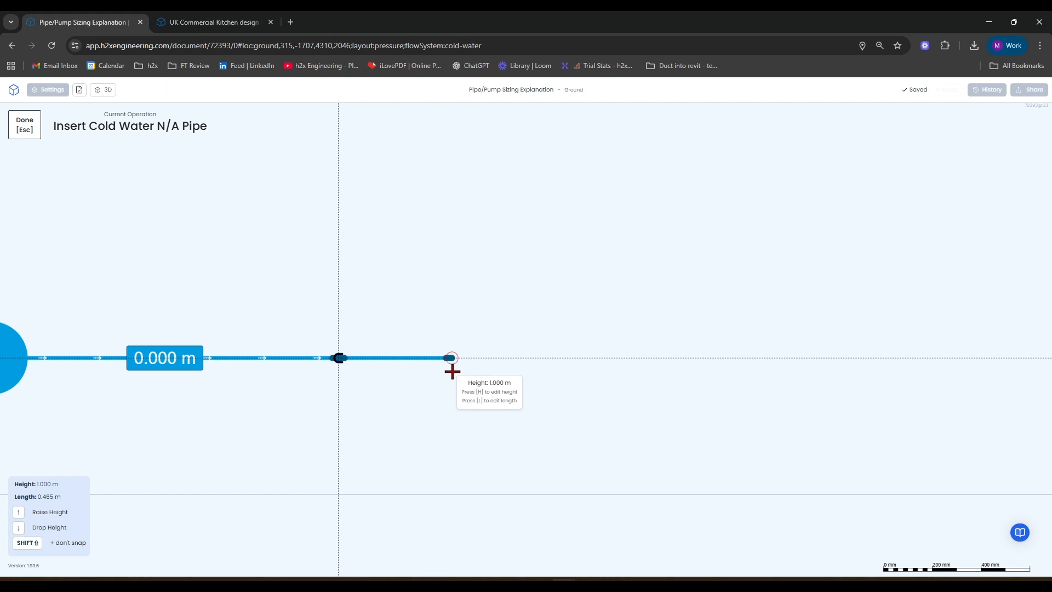
scroll(453, 372, "down", 5)
scroll(453, 372, "up", 2)
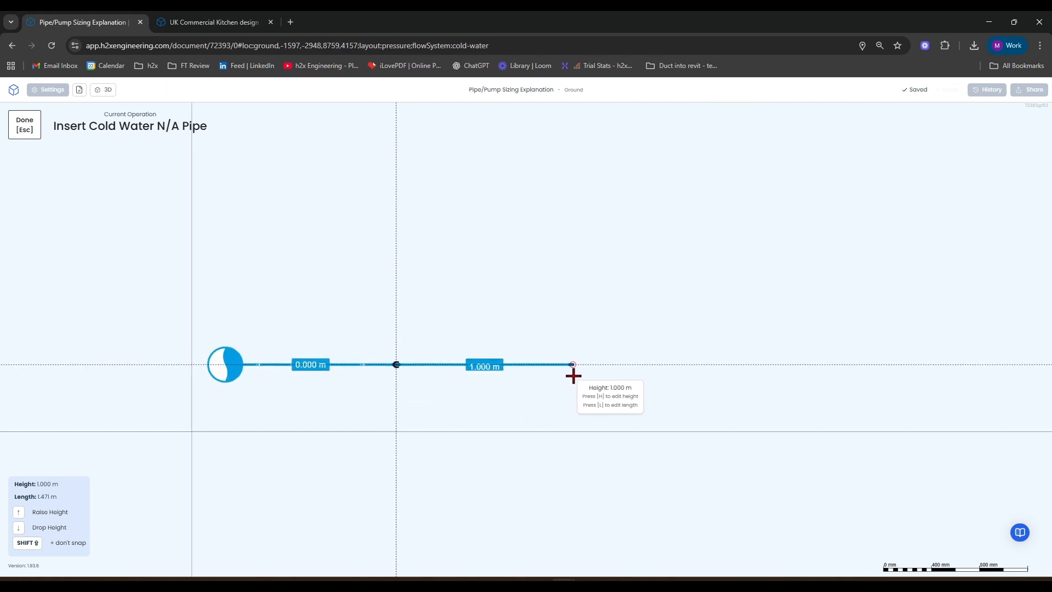
left_click(592, 365)
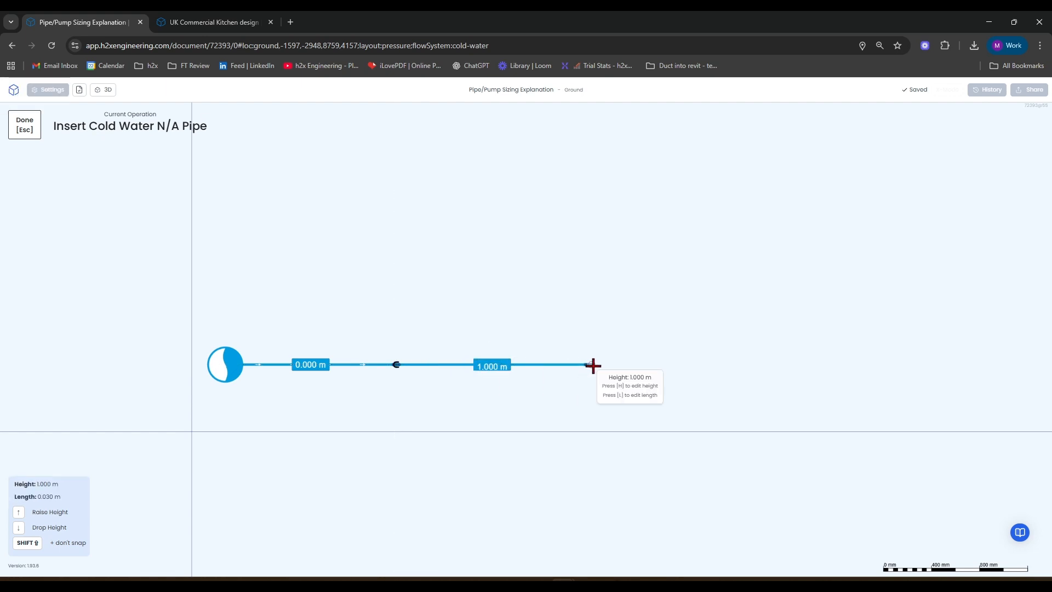
key("Escape")
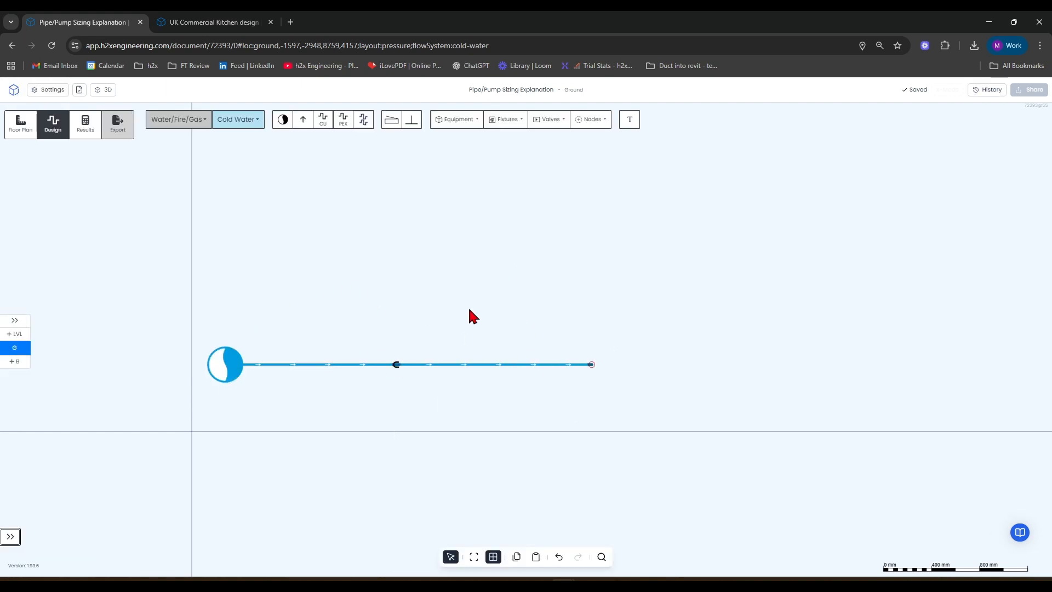
Review the available peak flow rate calculation methods in the project settings and return to the design
left_click(600, 125)
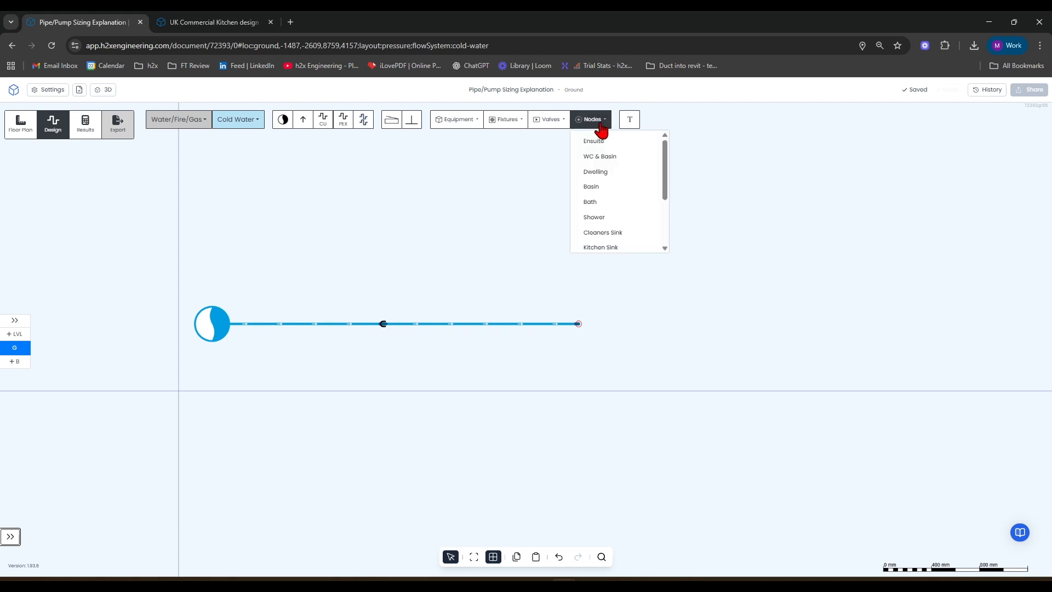
scroll(620, 208, "down", 2)
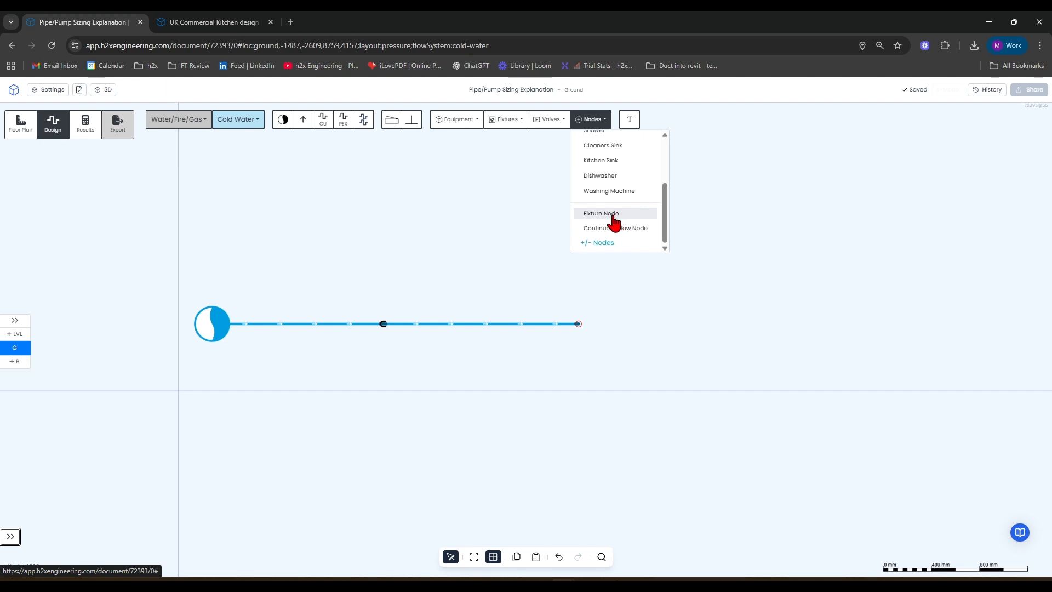
left_click(53, 90)
left_click(55, 192)
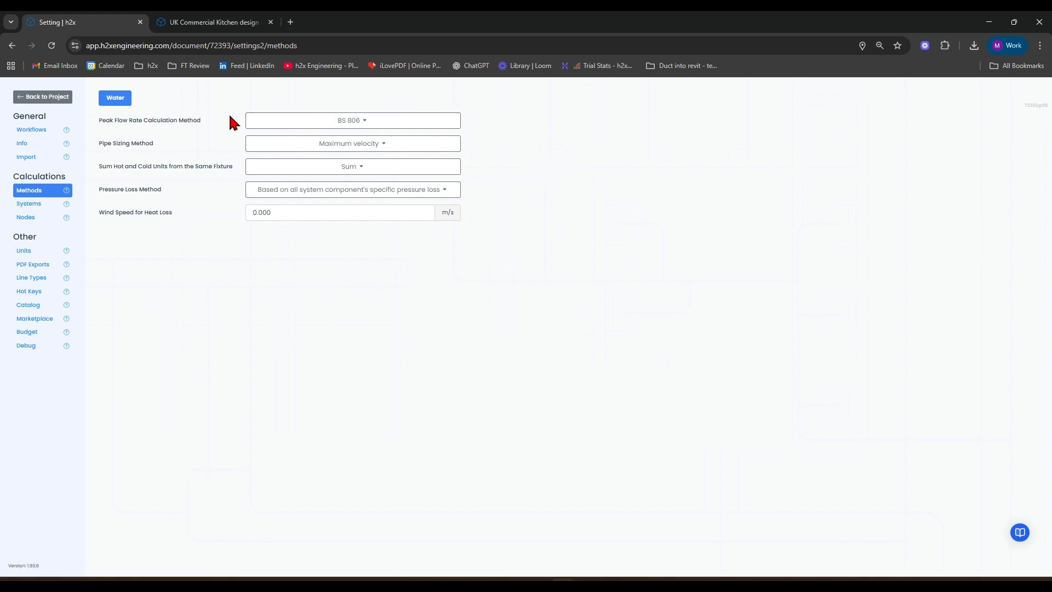
left_click(324, 122)
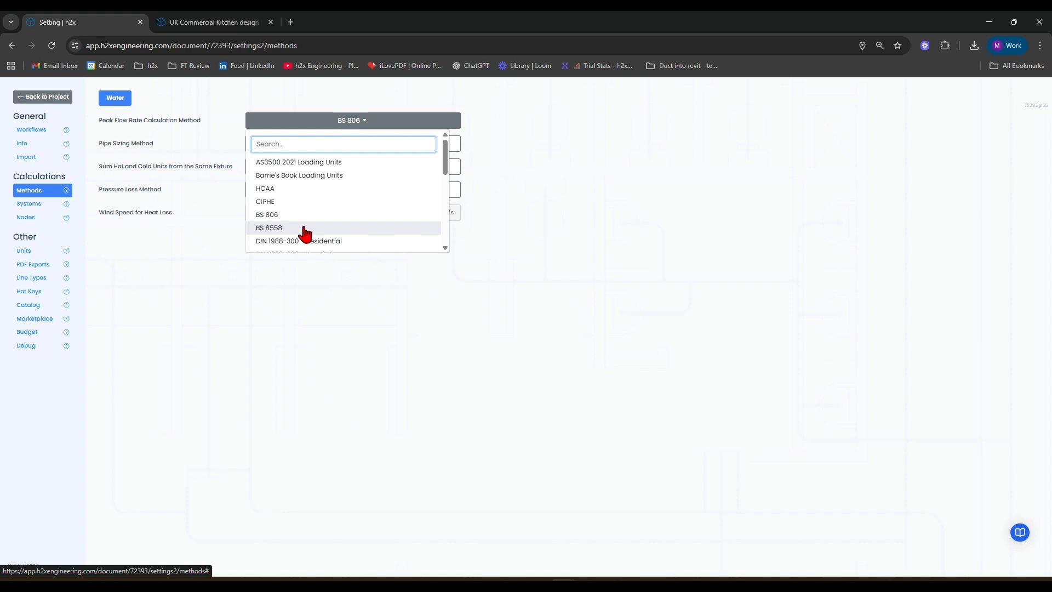
left_click_drag(444, 165, 477, 157)
left_click(66, 97)
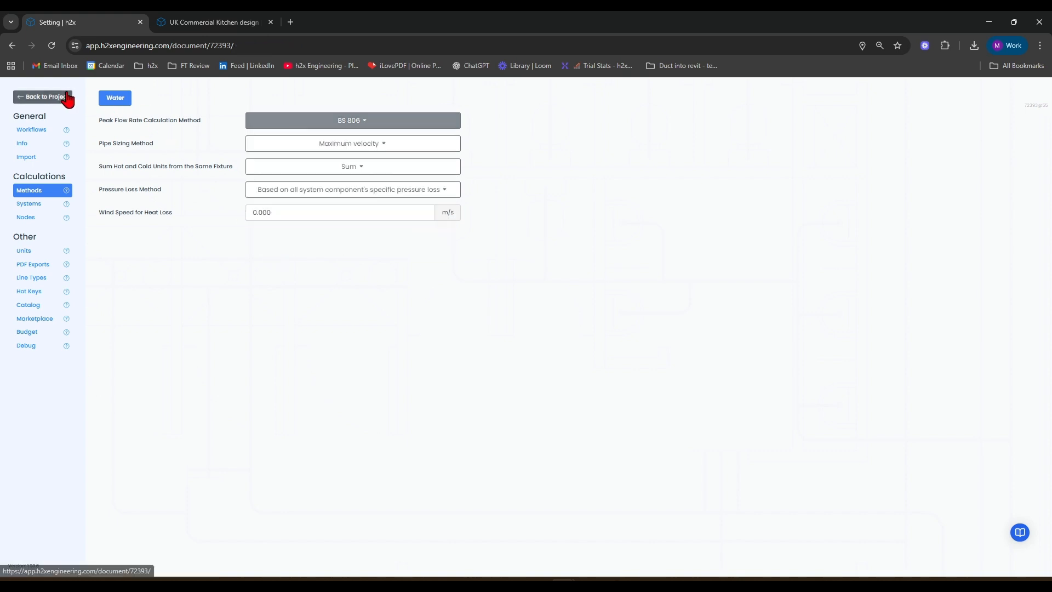
Insert a fixture node at the open end of the cold water pipe
left_click(591, 119)
scroll(599, 219, "down", 5)
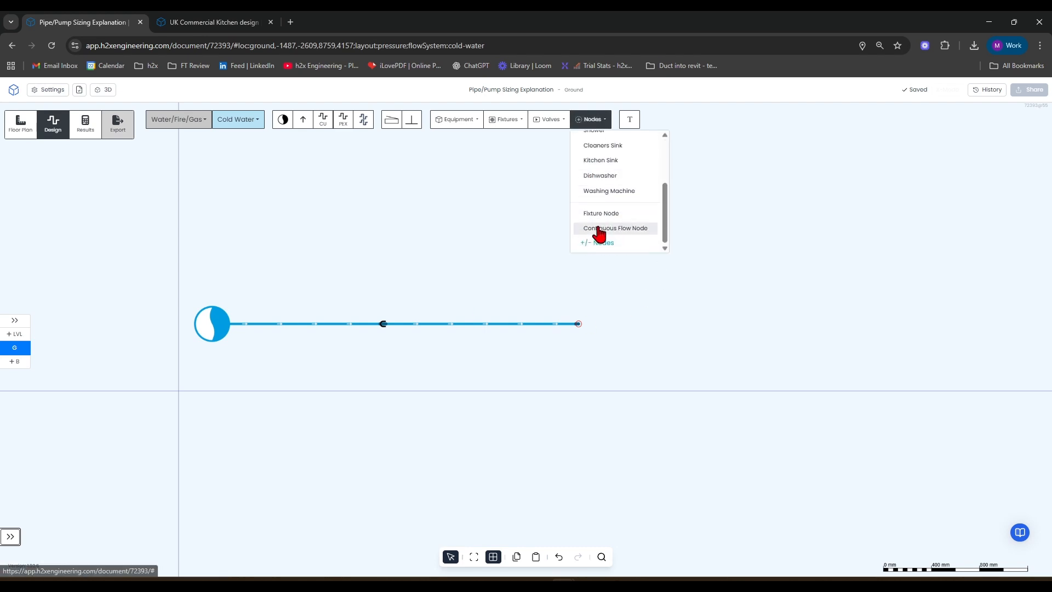
left_click(612, 214)
left_click(579, 324)
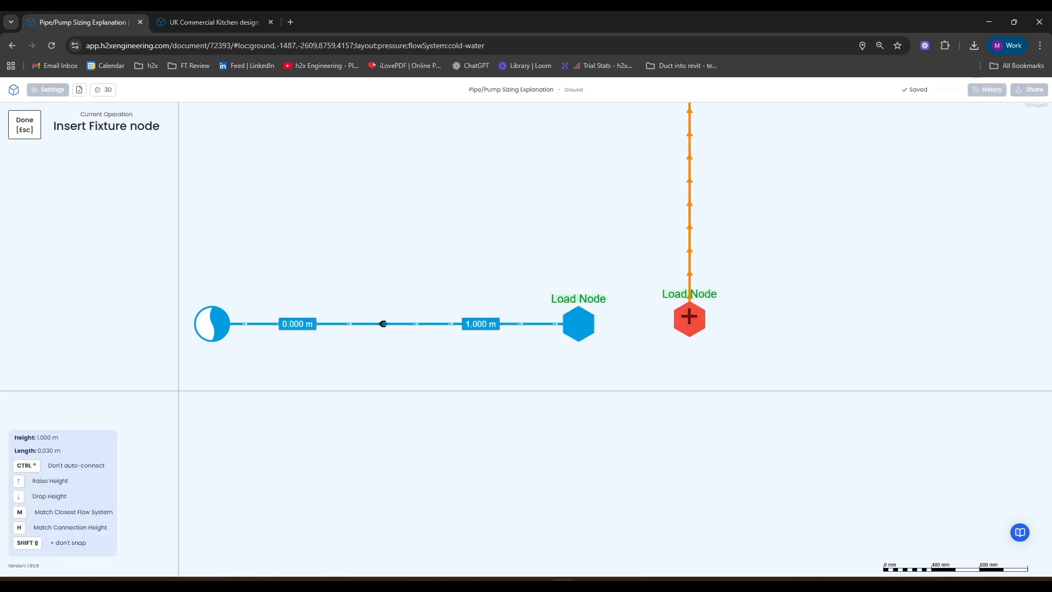
key("Escape")
Set the load node's loading units to 20, keeping the node at its original position
left_click_drag(596, 322, 609, 313)
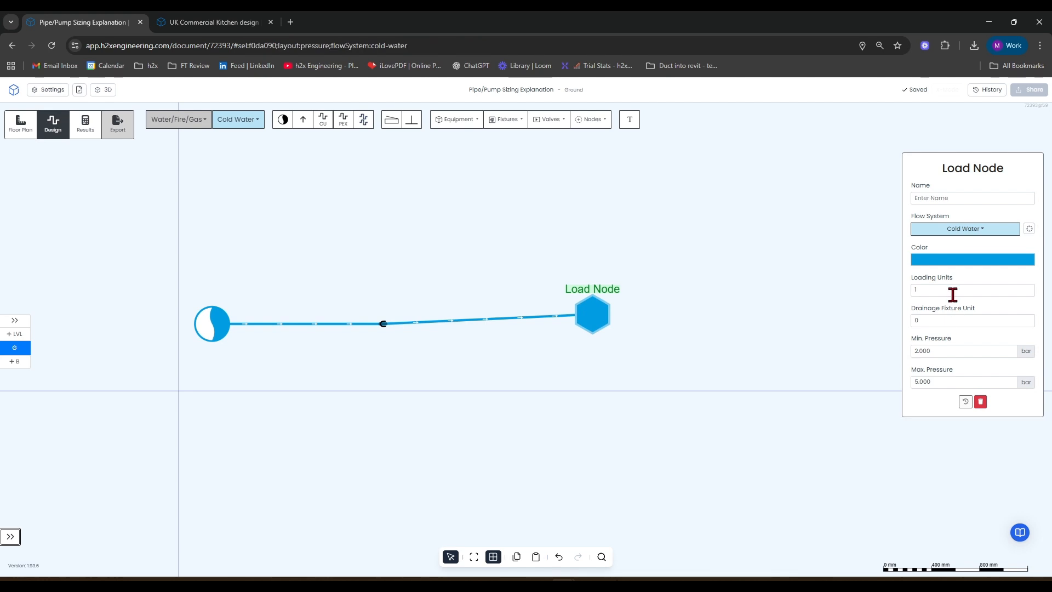
key("ctrl+z")
left_click(934, 286)
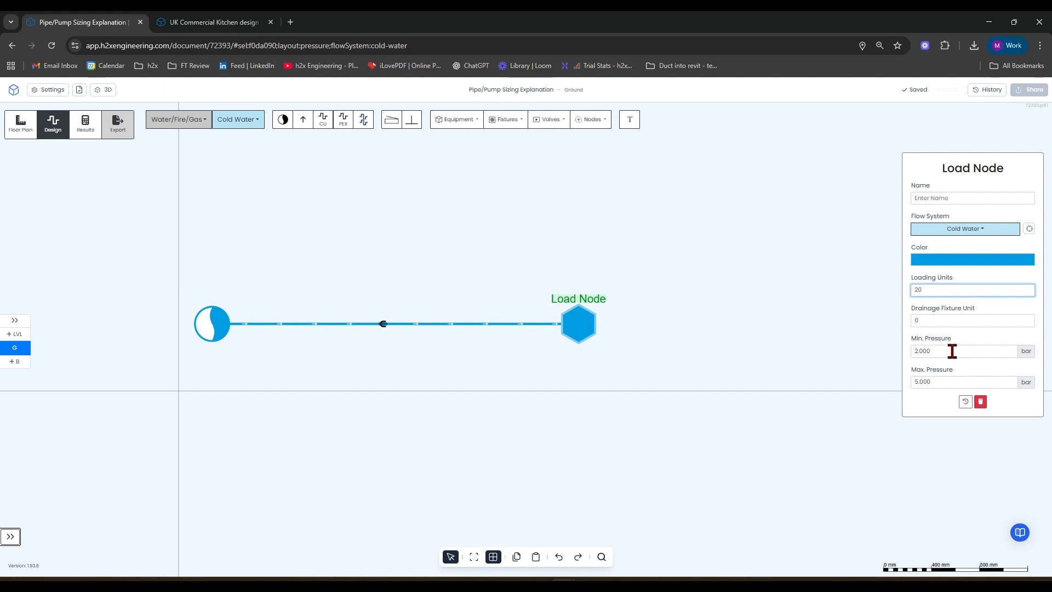
left_click_drag(801, 353, 831, 332)
Calculate the results, examine the load node's pressures and the pipe sizes, and return to the design
left_click(93, 133)
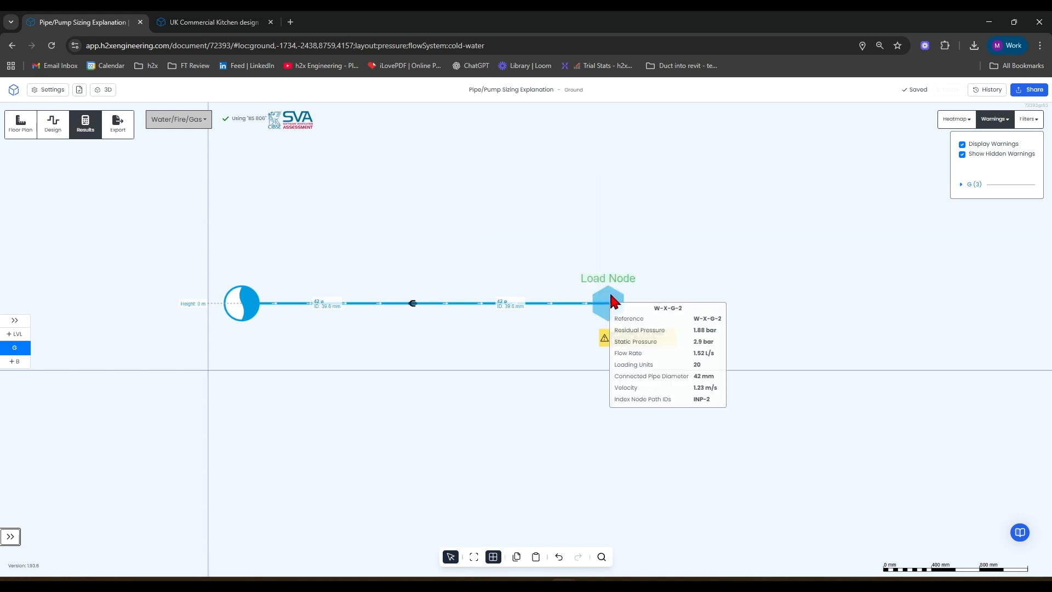
mouse_move(545, 303)
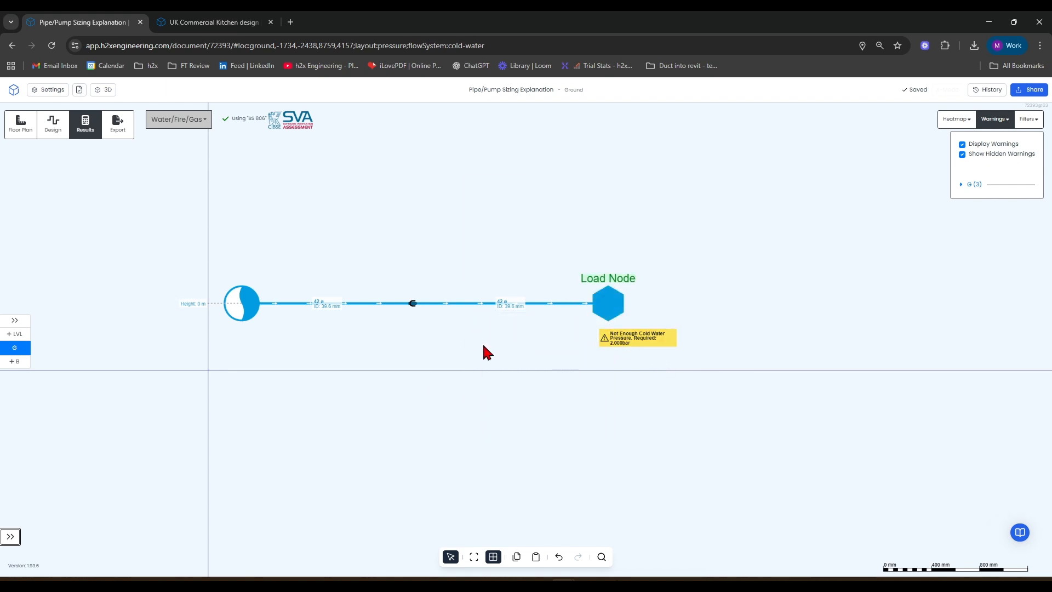
left_click(53, 125)
Insert a cold water tank with pump above the first pipe segment, near the flow source
left_click(440, 120)
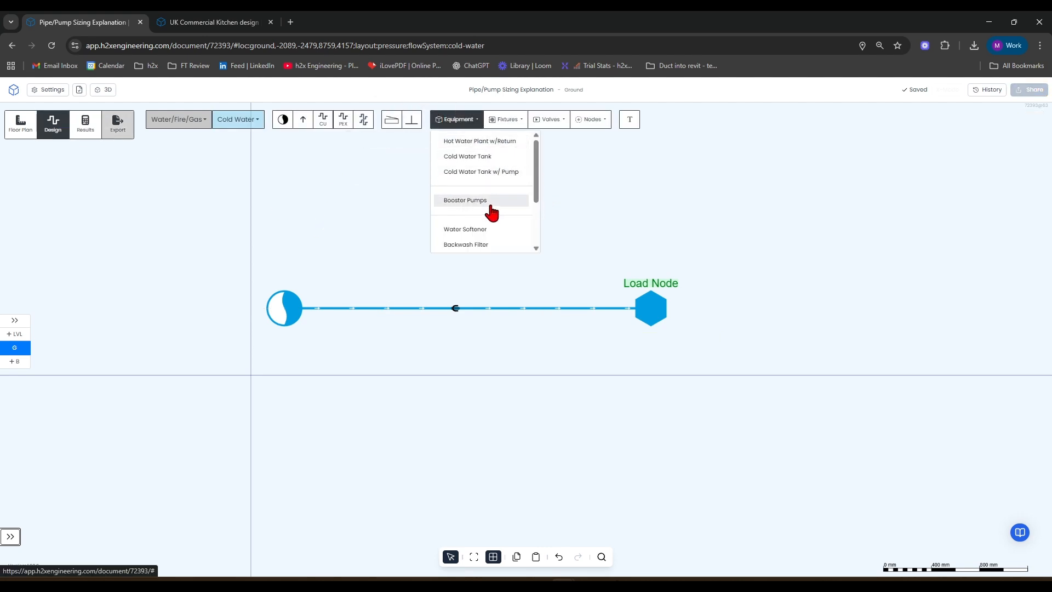
left_click(495, 172)
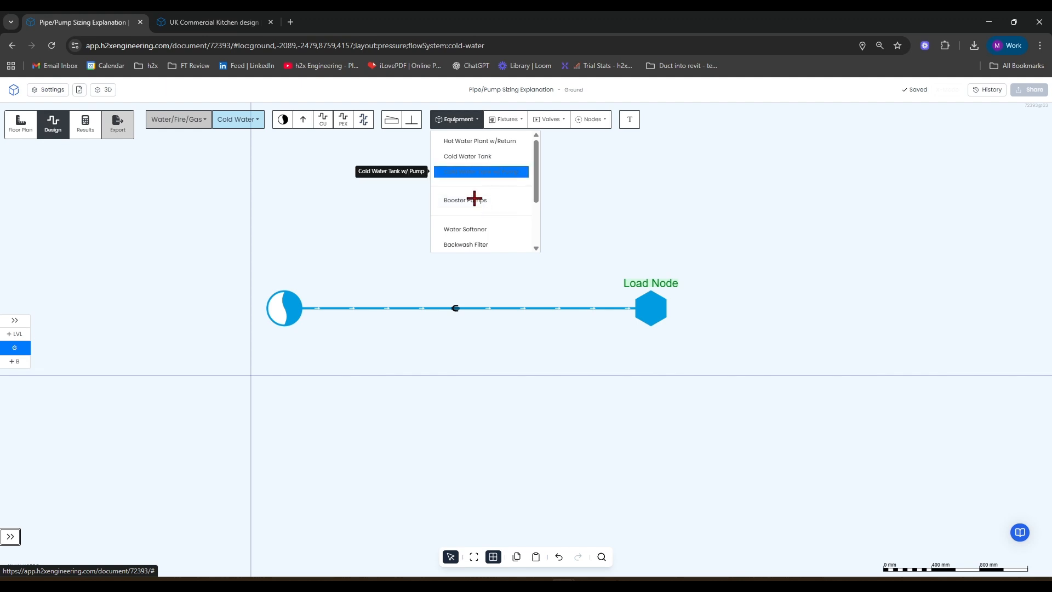
left_click(376, 229)
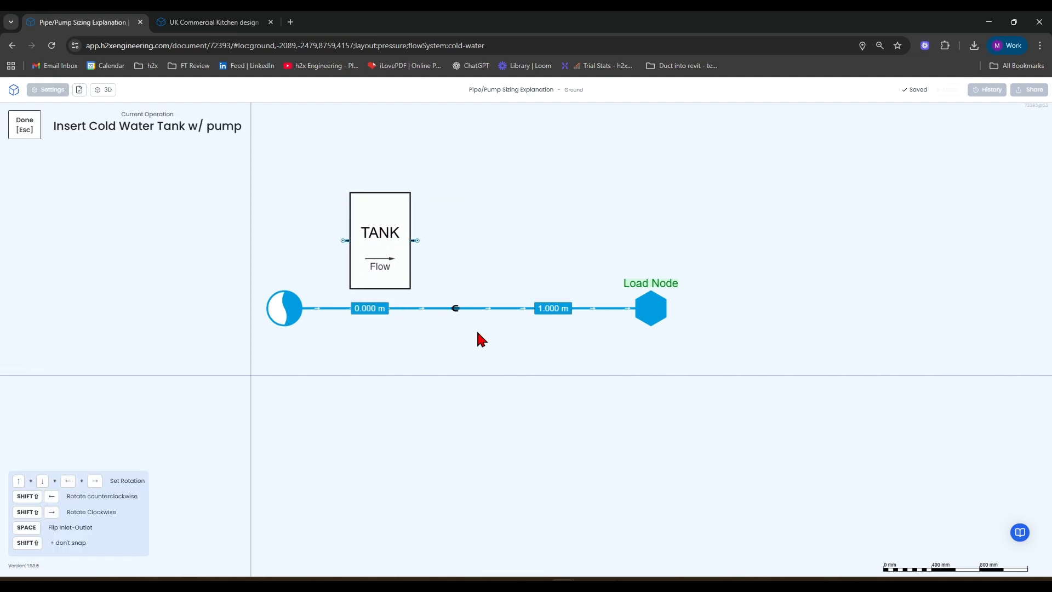
left_click_drag(531, 190, 585, 203)
Check the tank's inlet settings and set its outlet height above floor to 1 m
left_click(413, 253)
scroll(930, 351, "down", 4)
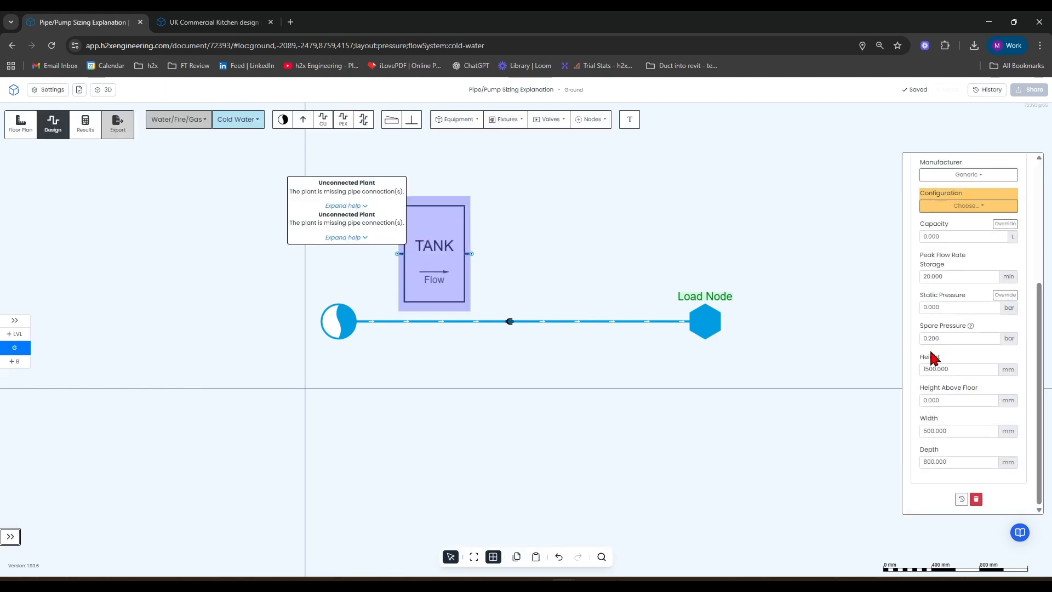
scroll(959, 329, "up", 3)
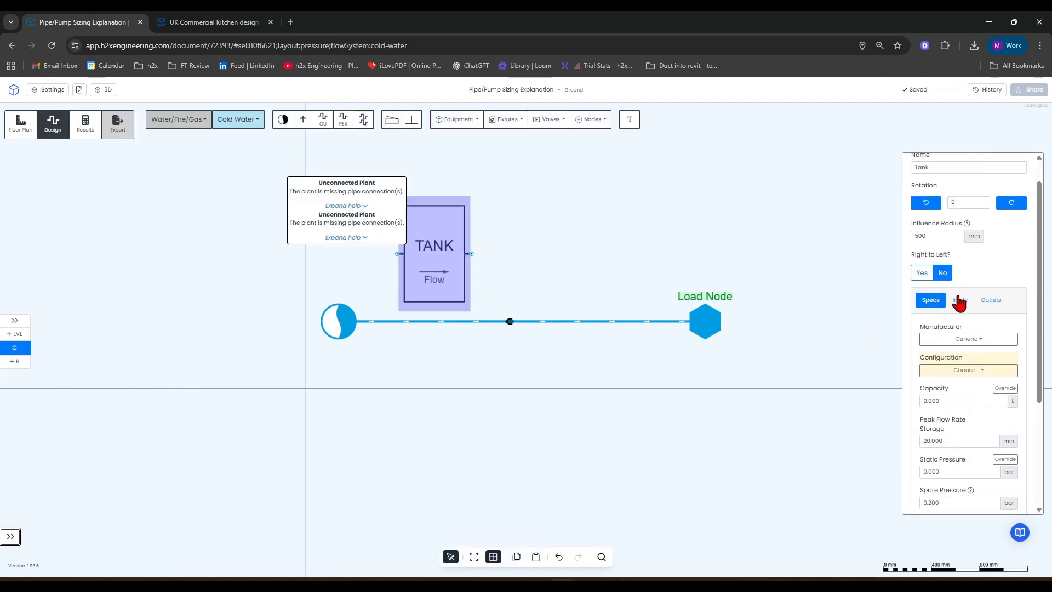
left_click(960, 300)
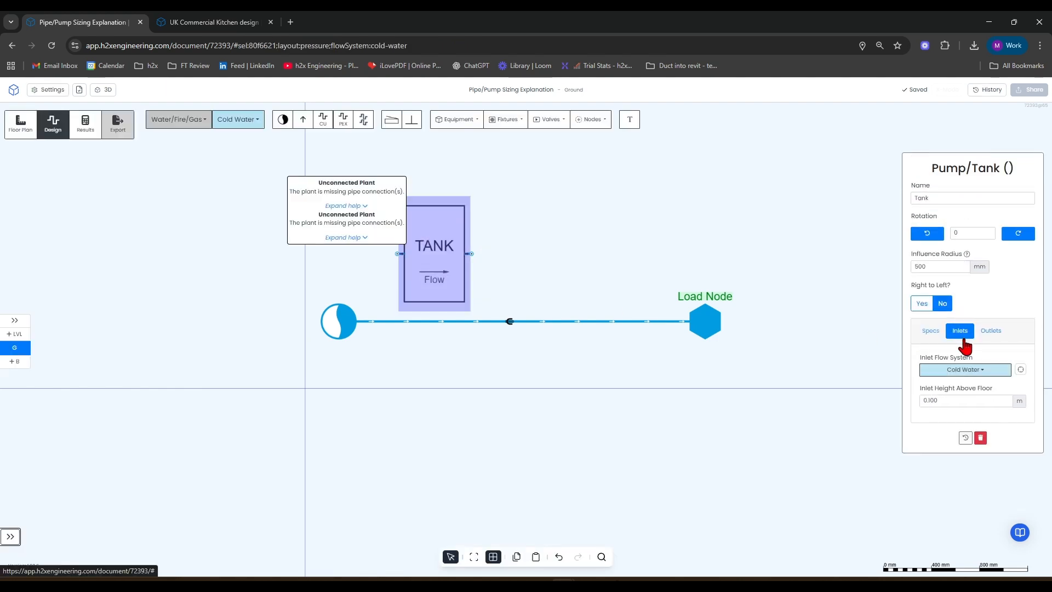
left_click(991, 331)
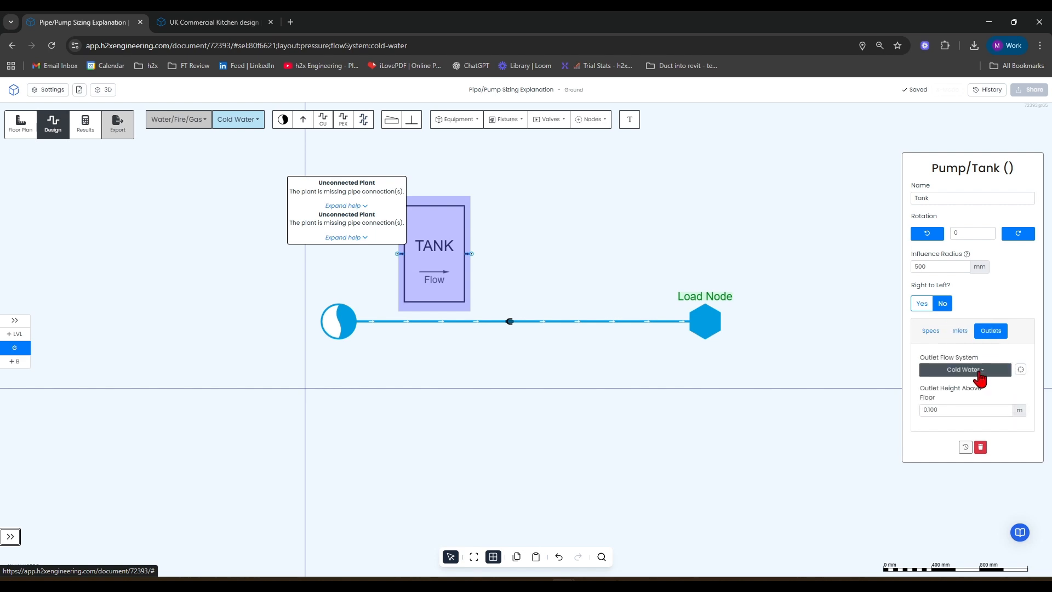
left_click(960, 331)
double_click(949, 400)
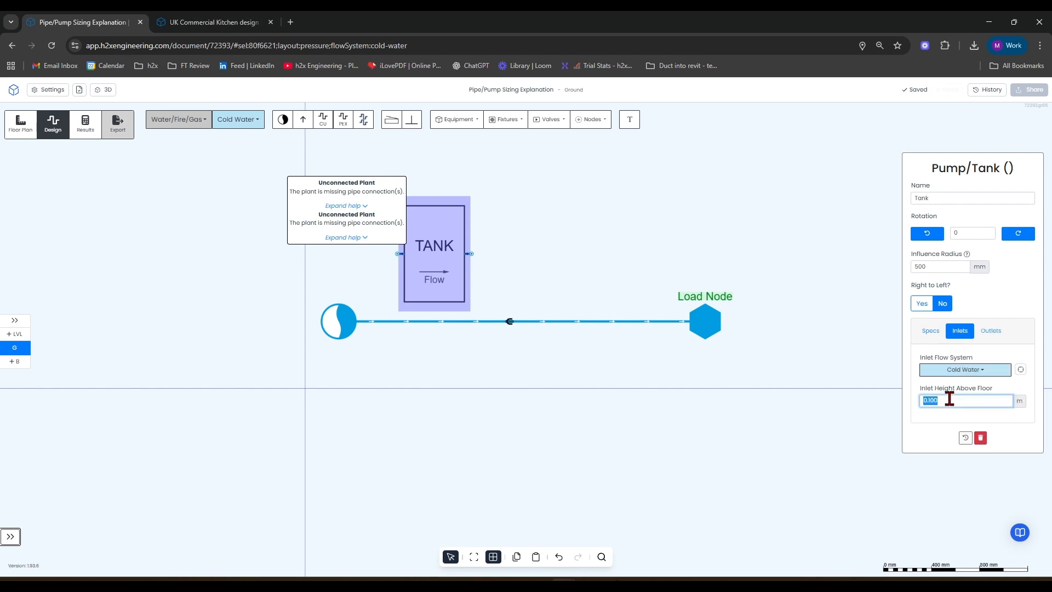
left_click(991, 331)
left_click(955, 411)
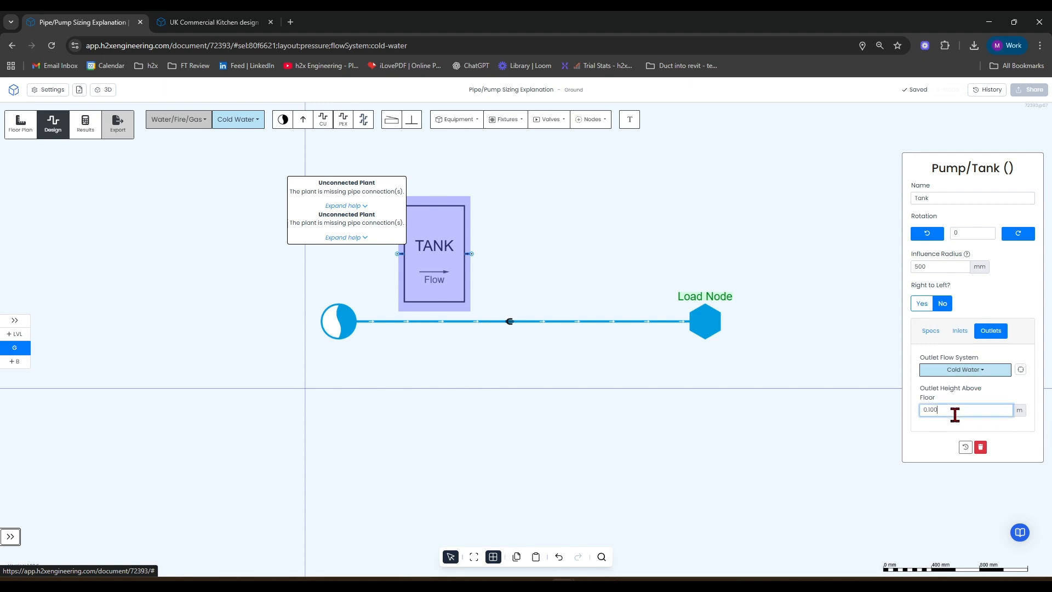
double_click(955, 415)
type("1")
Set the tank's pump configuration to Duty and review its remaining specifications
left_click(933, 333)
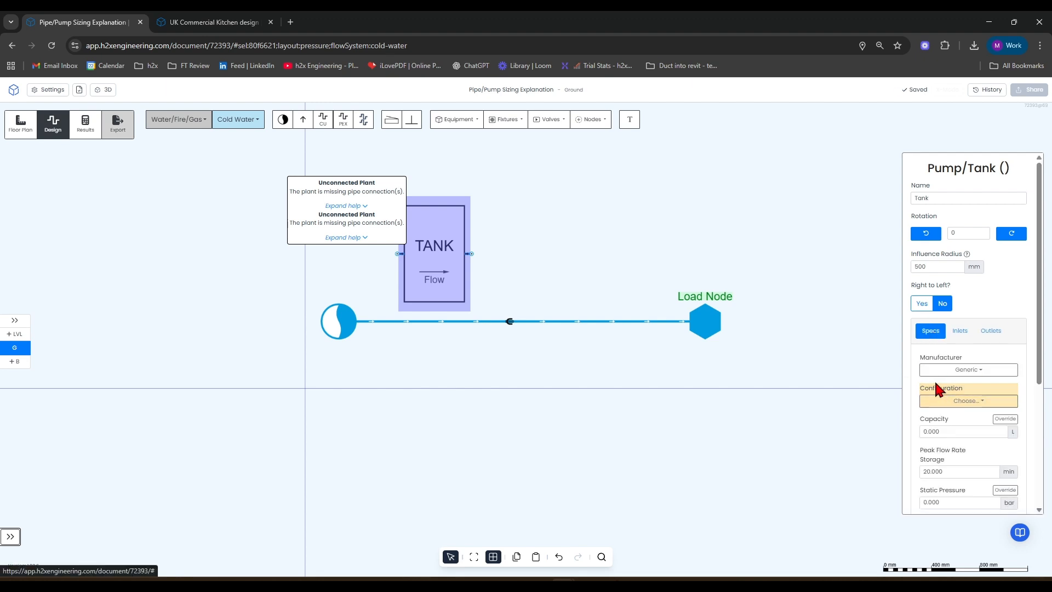
left_click(956, 403)
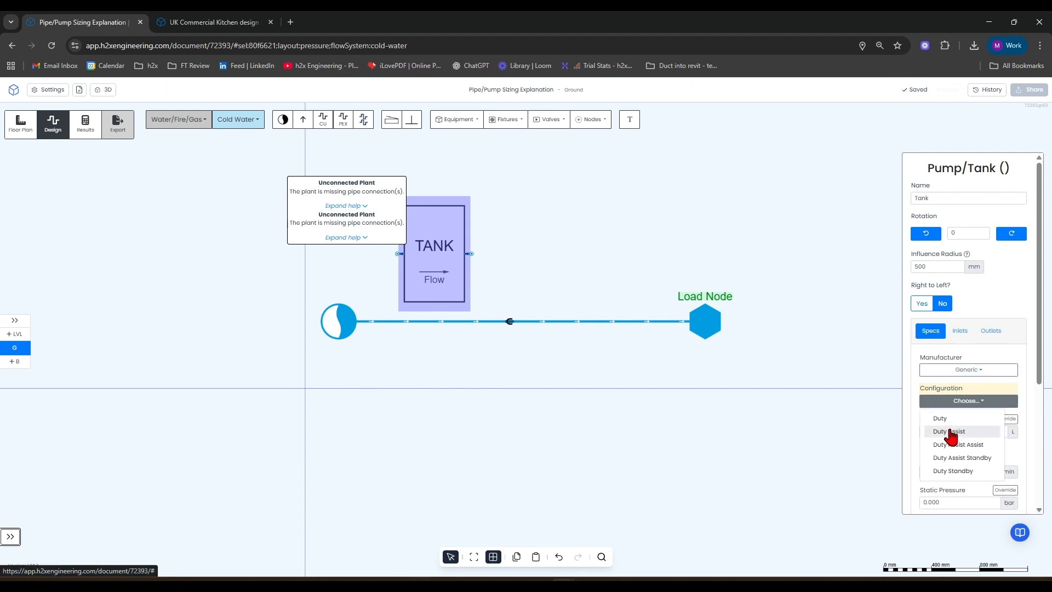
left_click(953, 419)
scroll(989, 419, "down", 3)
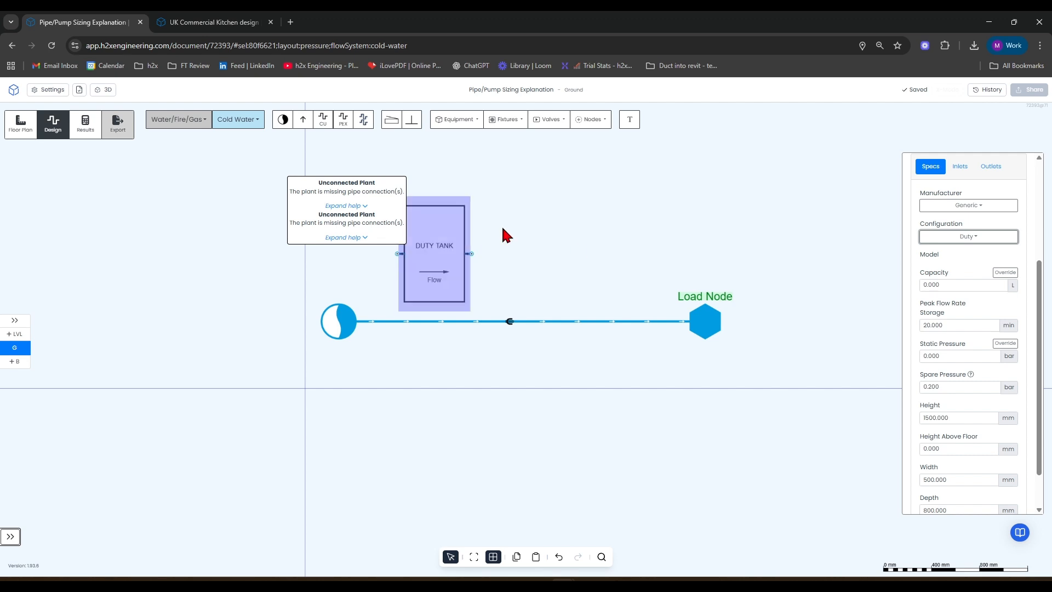
Draw a cold water pipe from the tank's outlet across and down to the fitting on the main pipe, at 1 m height
left_click(328, 122)
left_click(634, 269)
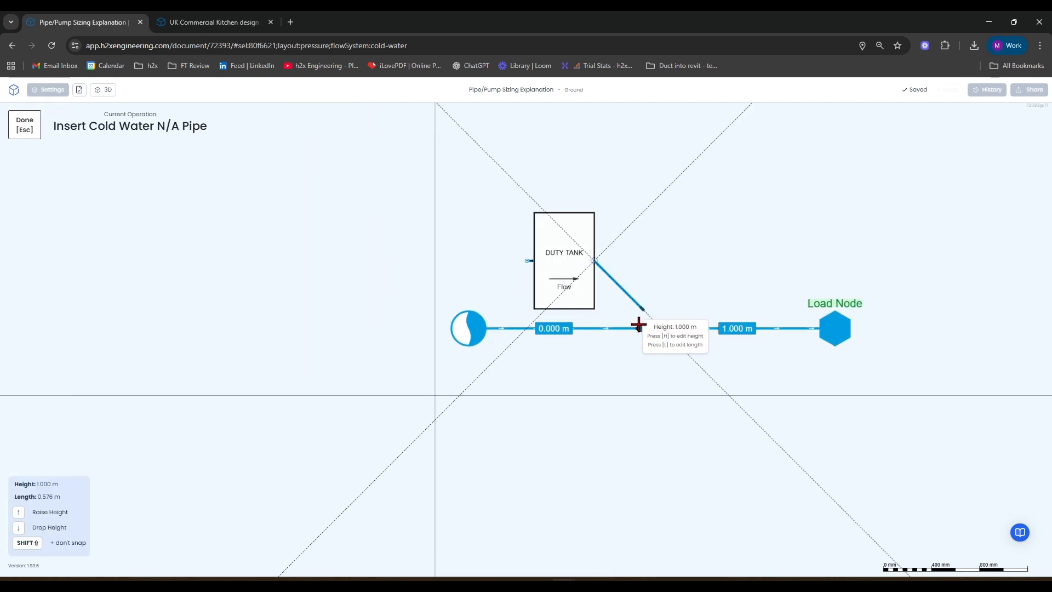
left_click(636, 261)
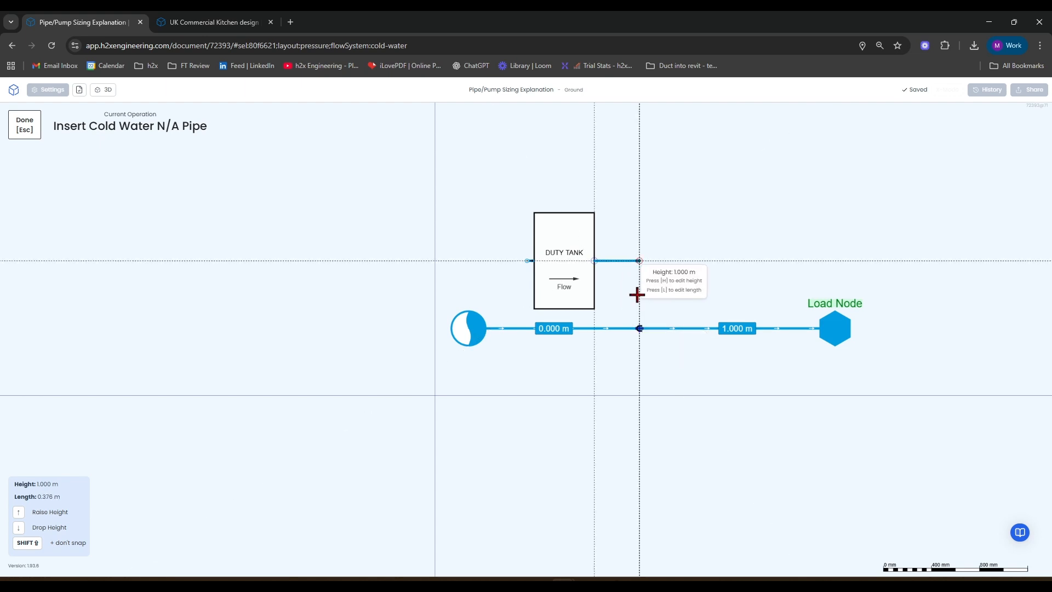
left_click(634, 327)
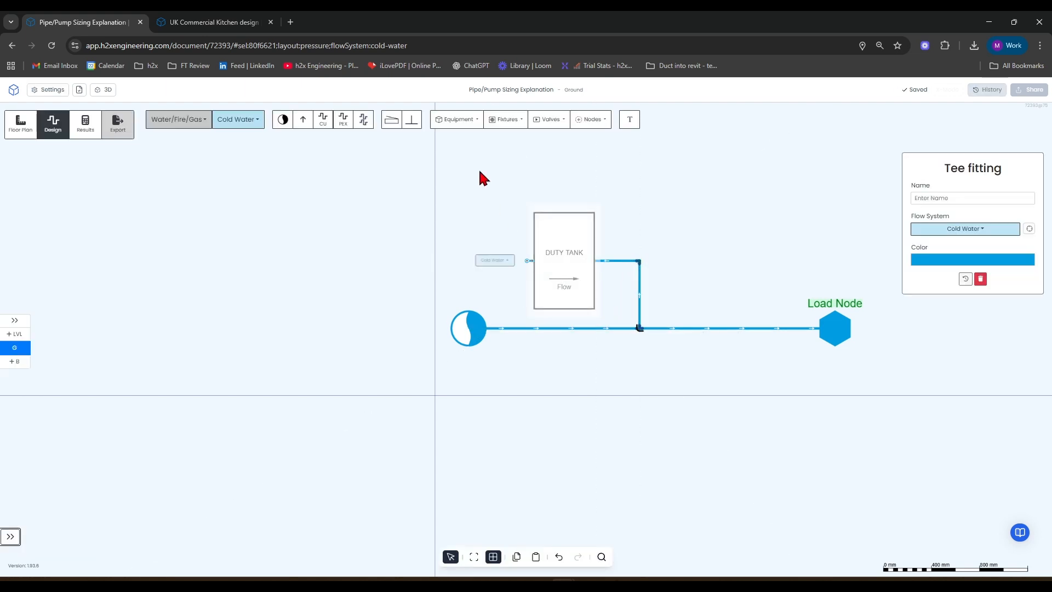
Pipe the tank's inlet down to the main near the flow source, and delete the bypass segment beneath the tank
left_click(322, 117)
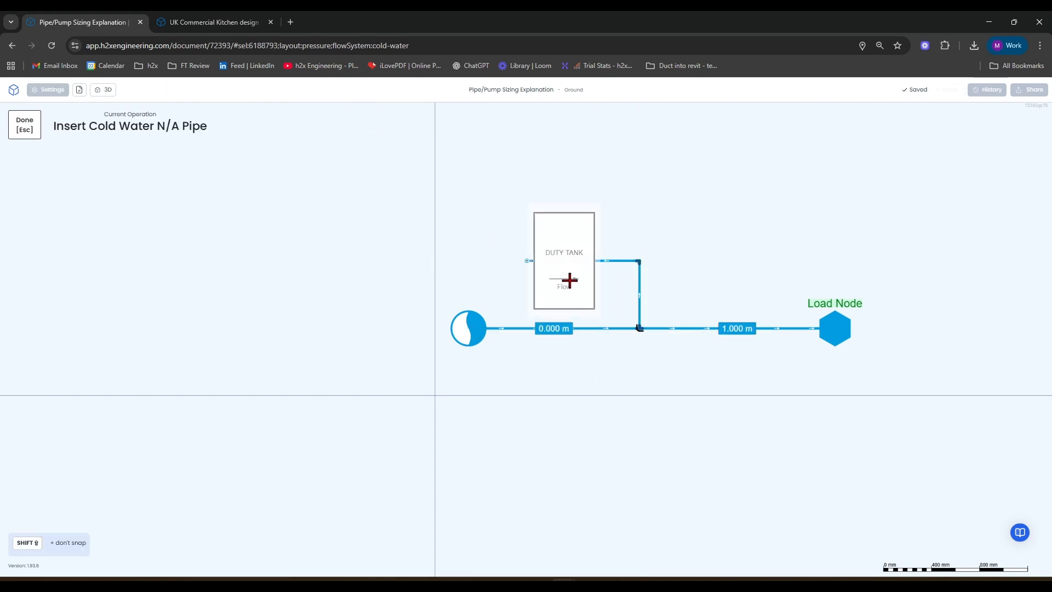
left_click(530, 259)
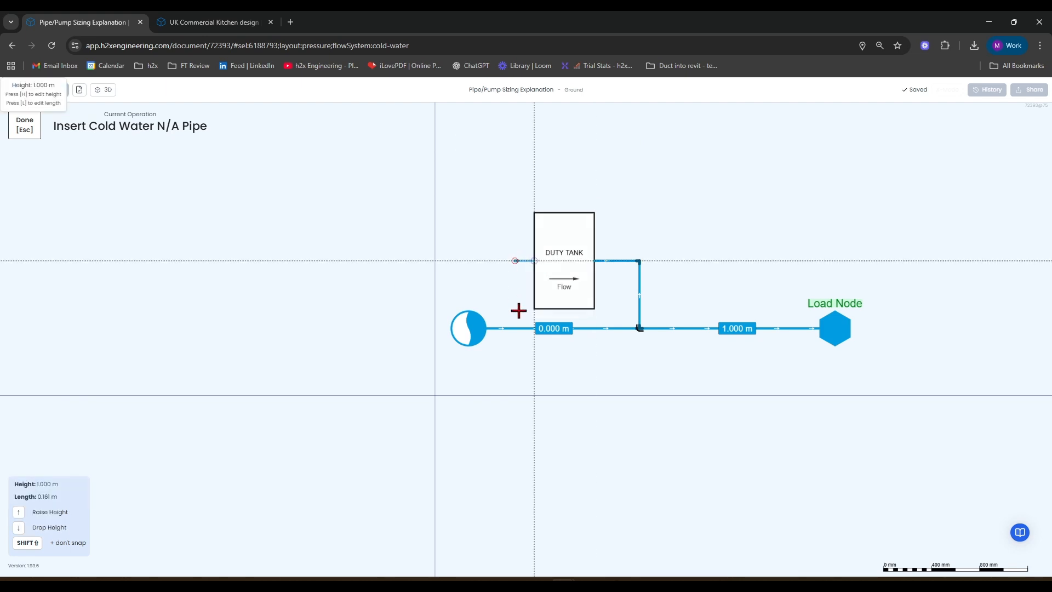
left_click(515, 328)
left_click_drag(565, 329, 566, 331)
key("Delete")
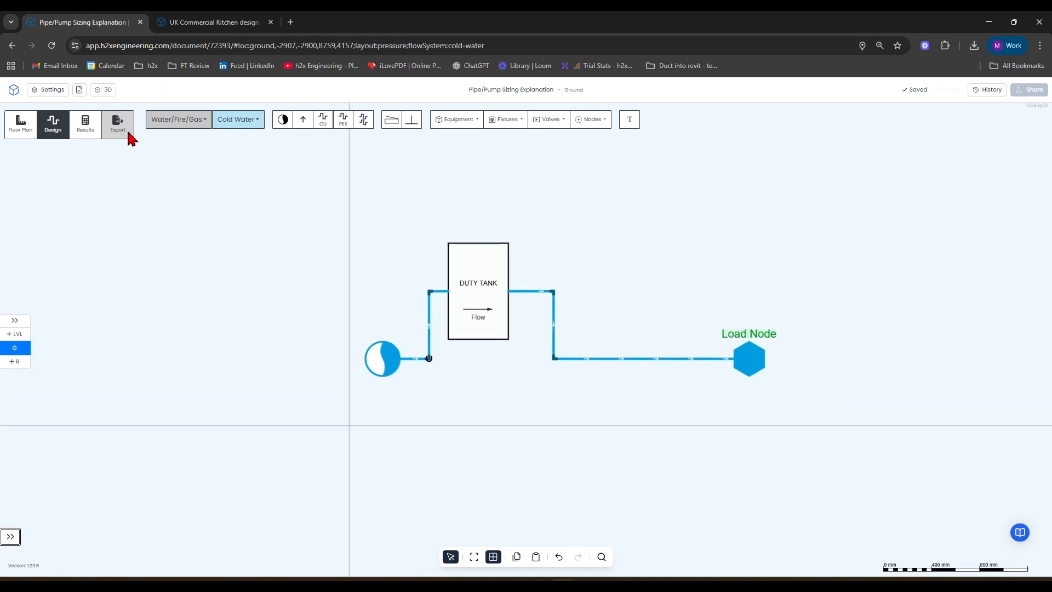
Calculate the results and examine the pipe sizes and the duty tank's booster pump duty
left_click(76, 132)
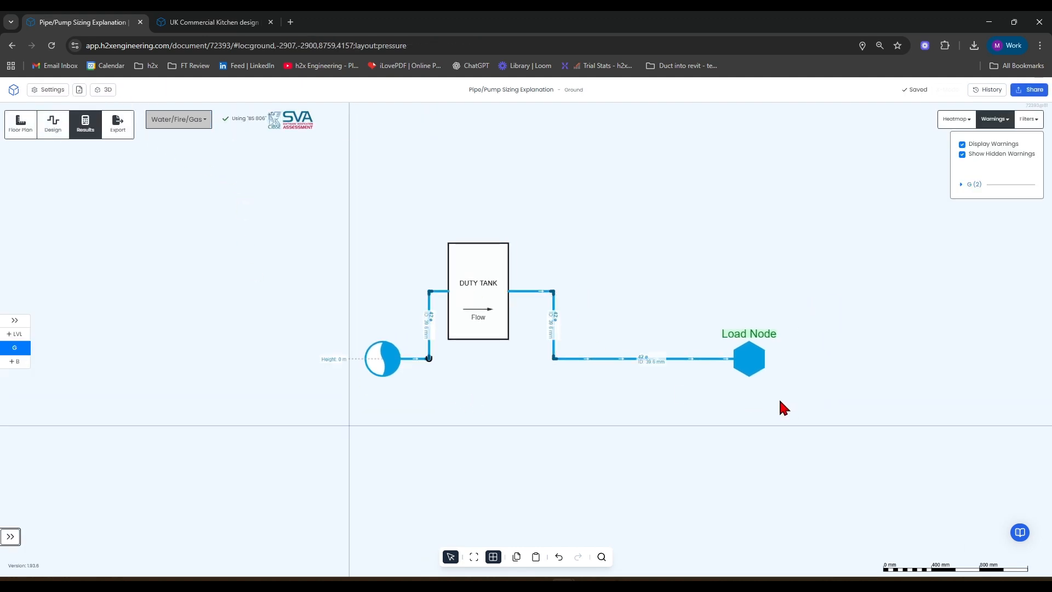
mouse_move(470, 306)
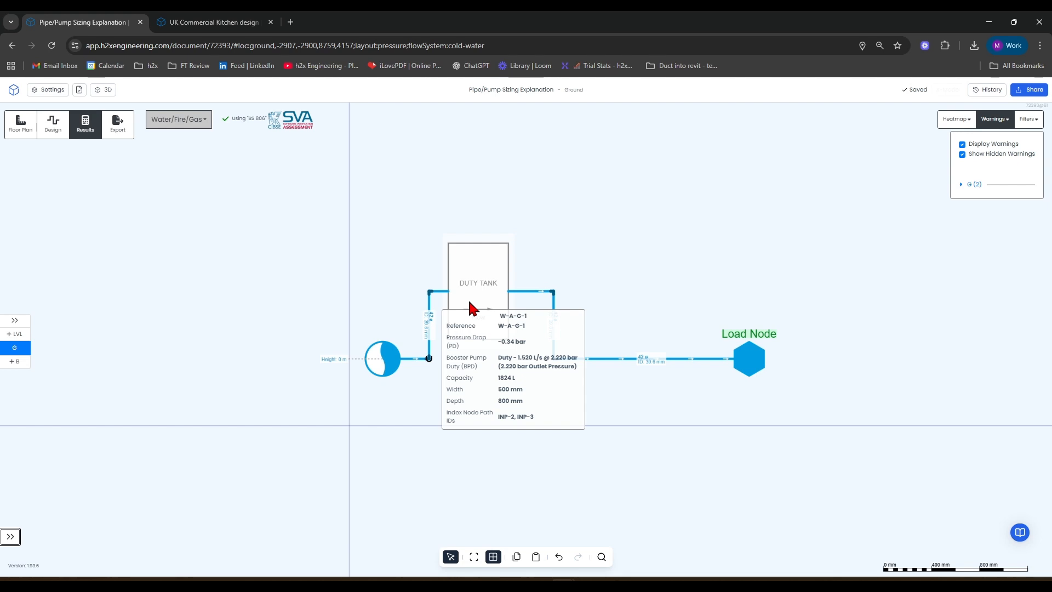
mouse_move(525, 298)
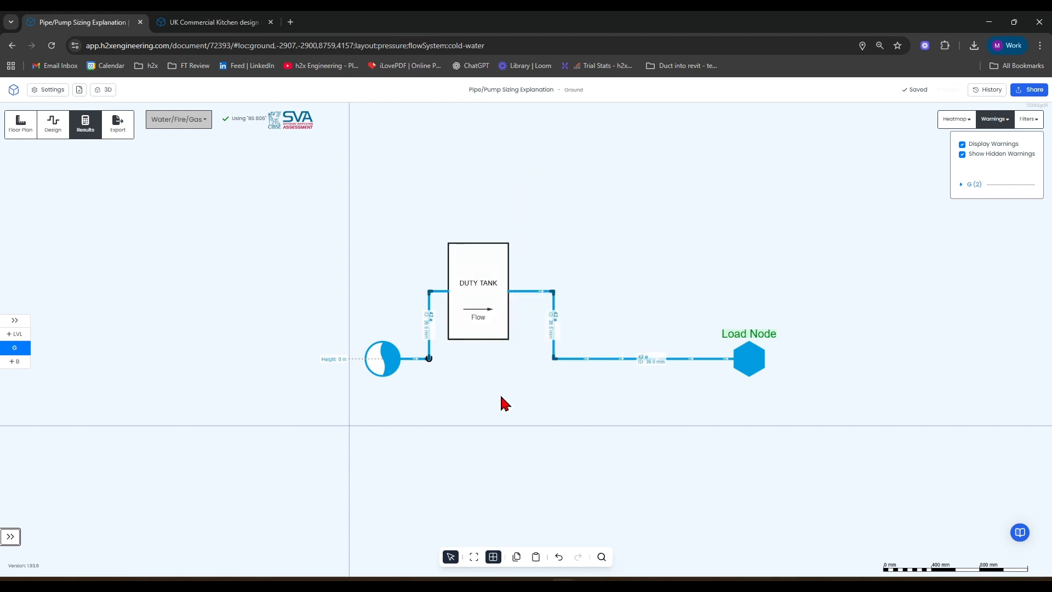
Return to the design and review the outlet settings of the hot water plant in the separate hot water system
left_click_drag(628, 163, 604, 402)
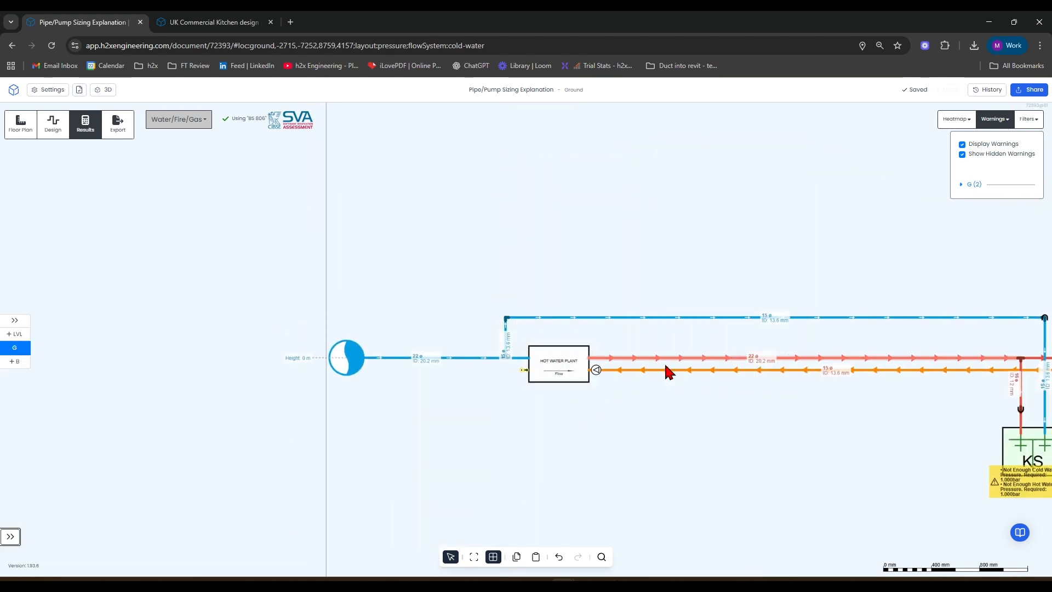
left_click(53, 124)
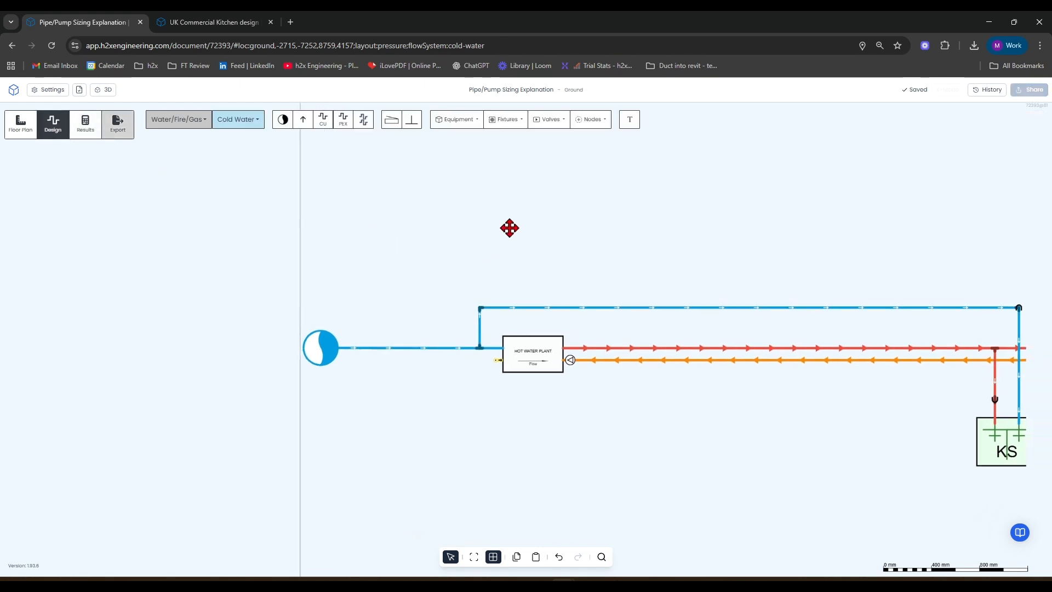
left_click(440, 124)
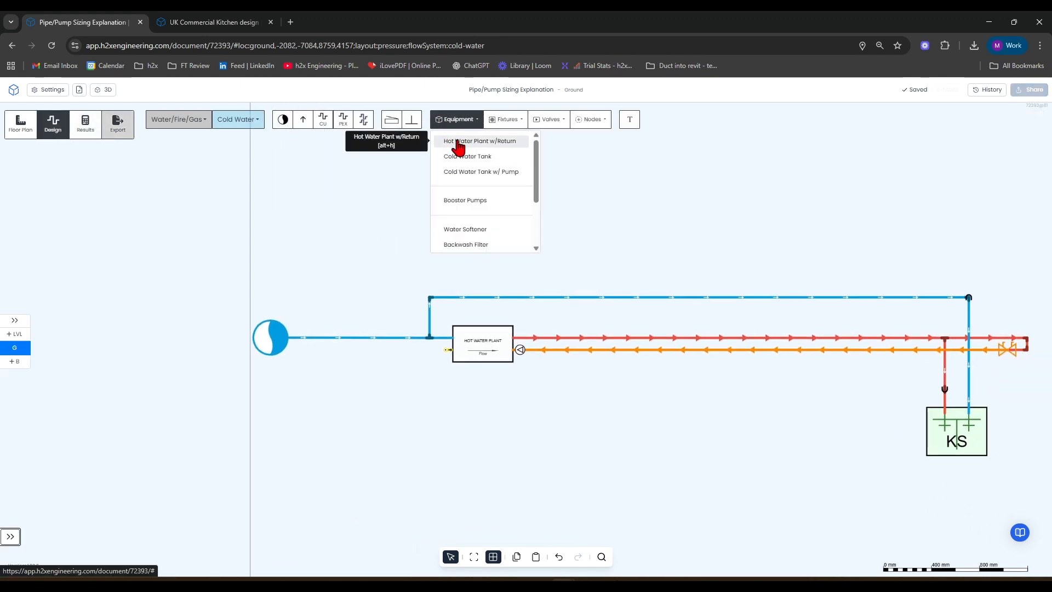
left_click(486, 351)
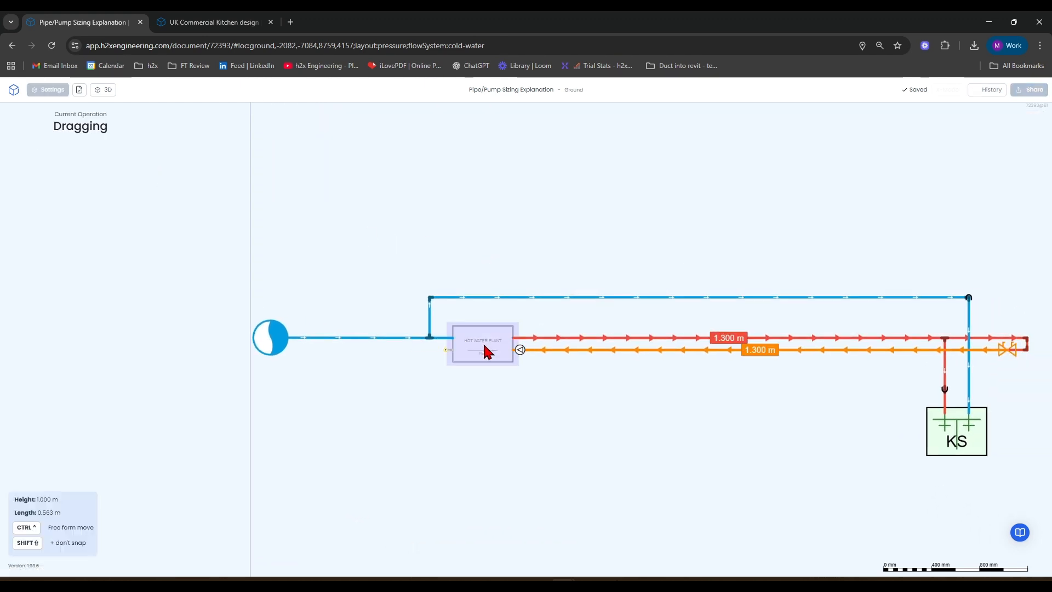
left_click(982, 354)
scroll(987, 373, "down", 3)
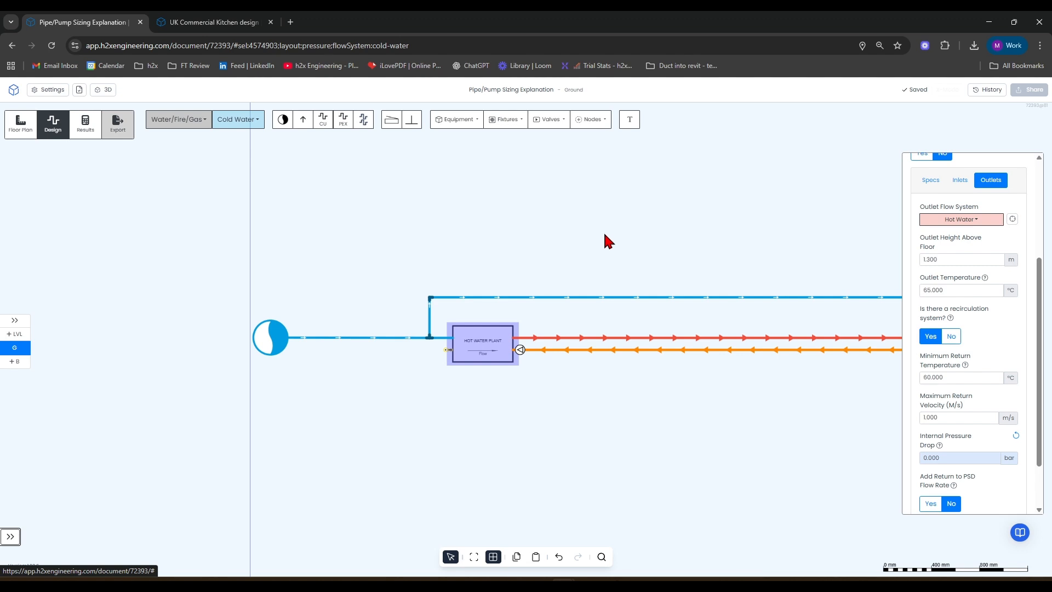
left_click(512, 274)
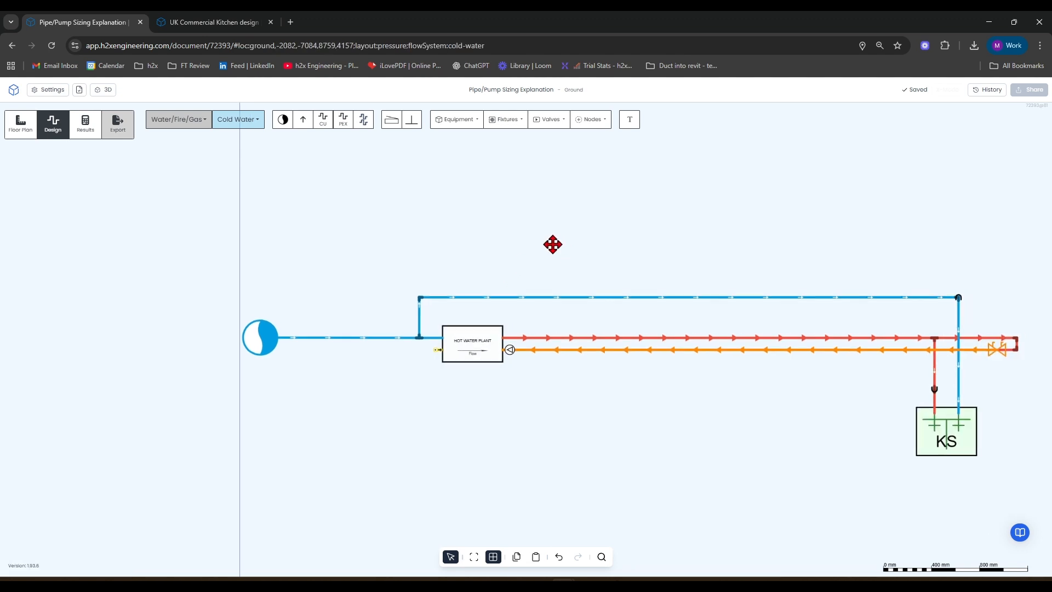
left_click(505, 119)
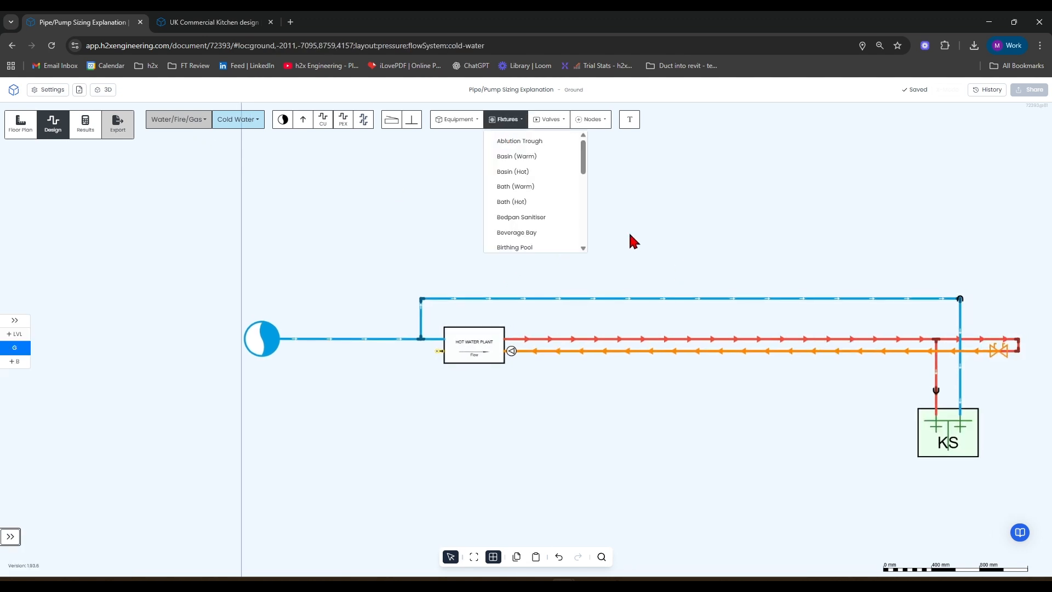
mouse_move(583, 147)
left_mouse_down()
mouse_move(580, 211)
mouse_move(584, 157)
left_mouse_up()
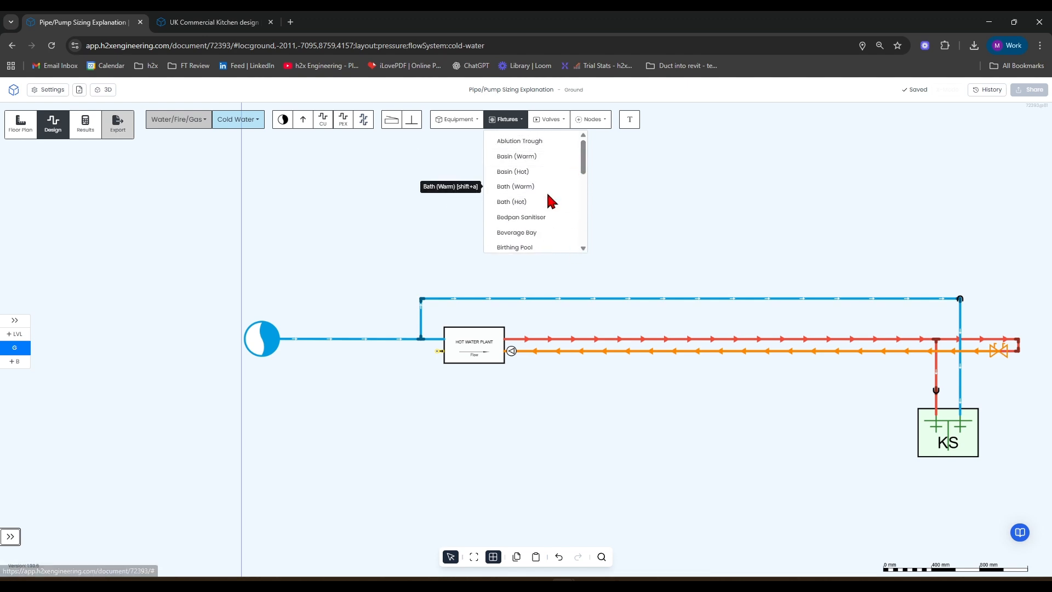
left_click(803, 237)
left_click_drag(912, 258, 557, 204)
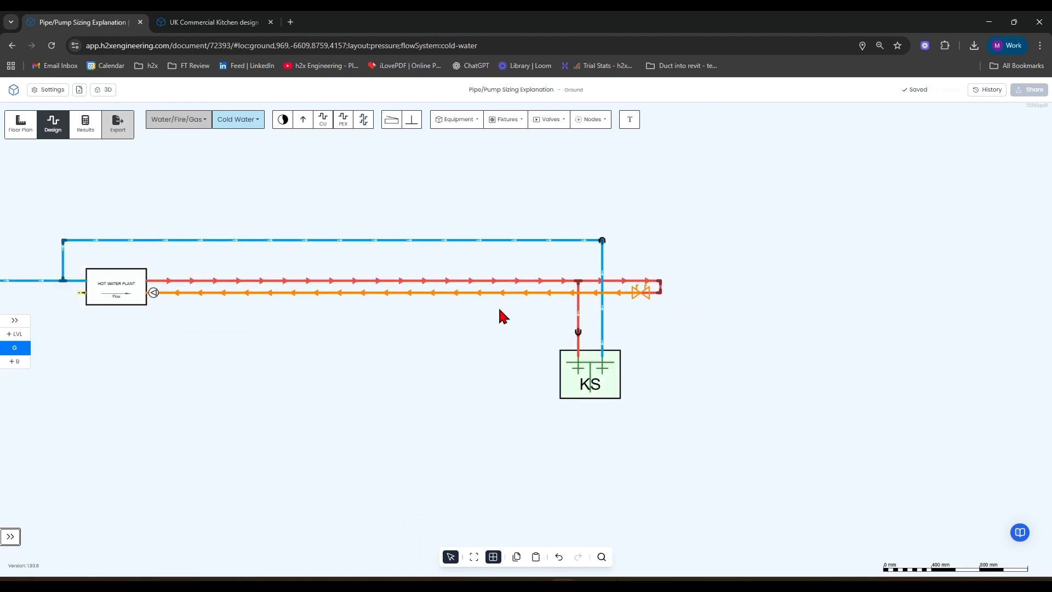
Switch the active flow system to Hot Water
left_click(225, 122)
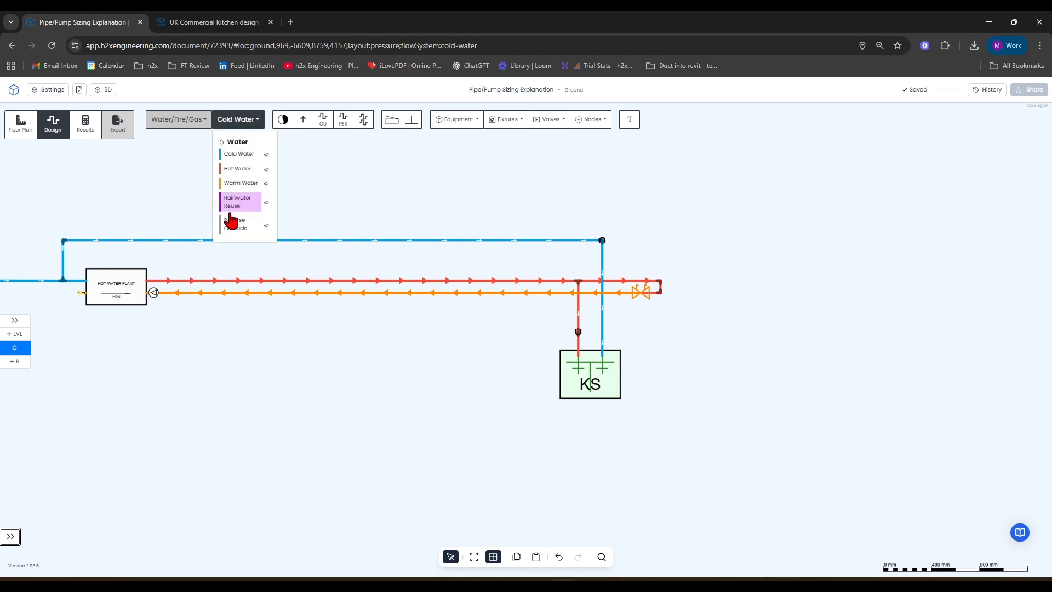
left_click(237, 169)
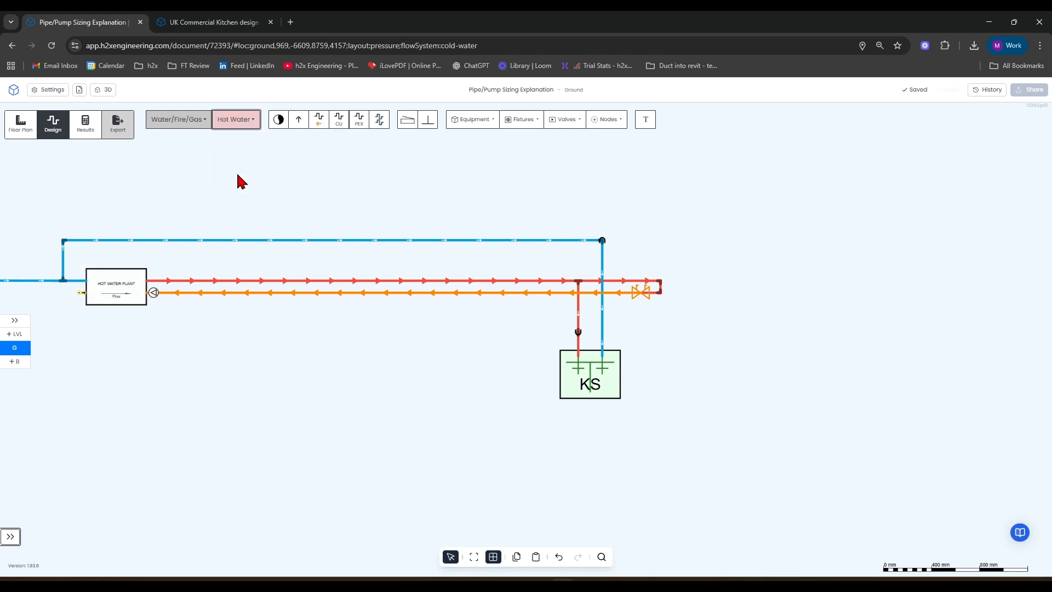
left_click(339, 131)
left_click(320, 126)
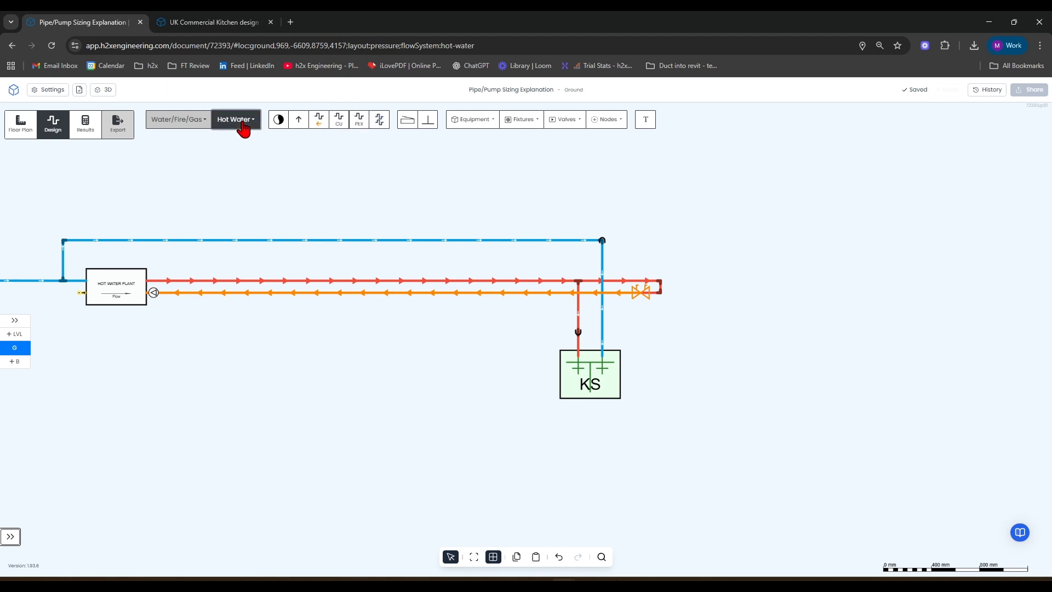
Branch three parallel pipes upward from the cold water, hot water and return mains using the multi-pipe tool
scroll(433, 181, "down", 2)
middle_click_drag(427, 225, 417, 301)
left_click(384, 127)
scroll(396, 285, "down", 2)
scroll(403, 303, "up", 1)
scroll(404, 306, "down", 2)
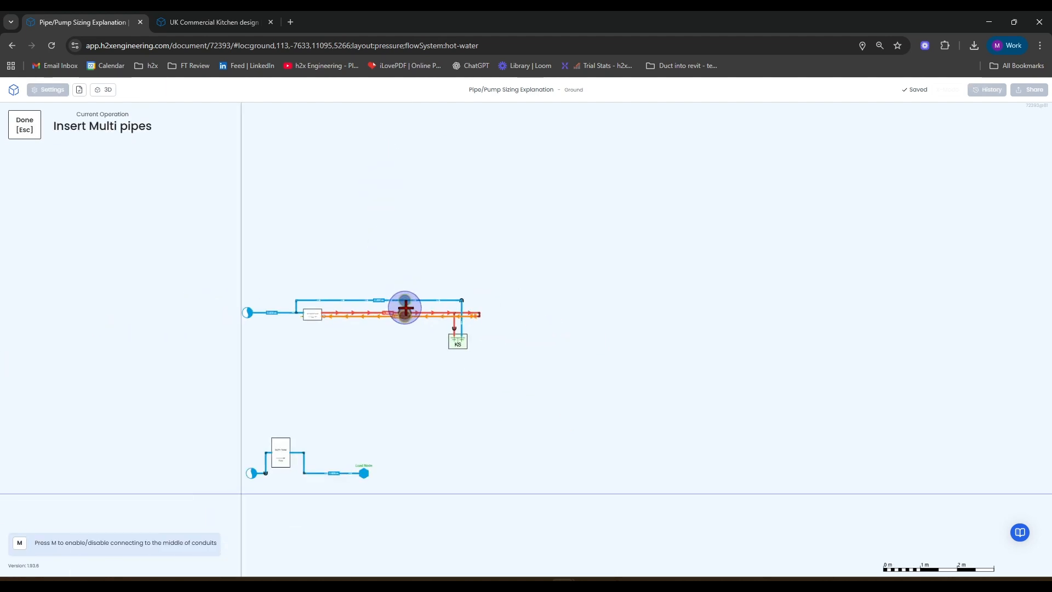
left_click(407, 221)
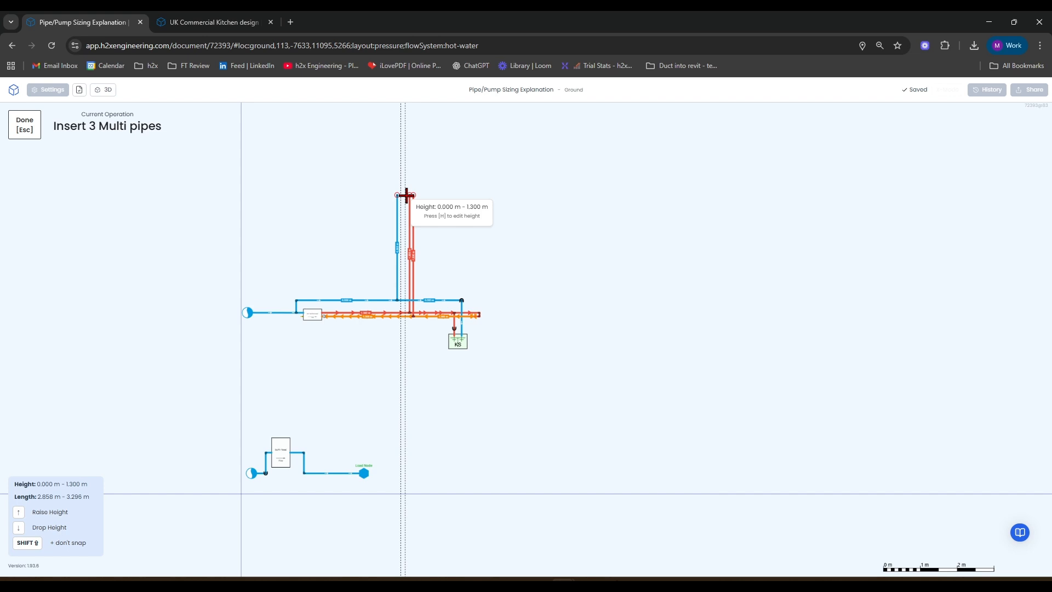
left_click(407, 196)
key("Escape")
Connect the upper ends of the new hot water flow and return branches with a hot water pipe to close the loop
left_click_drag(519, 176, 512, 272)
left_click(321, 124)
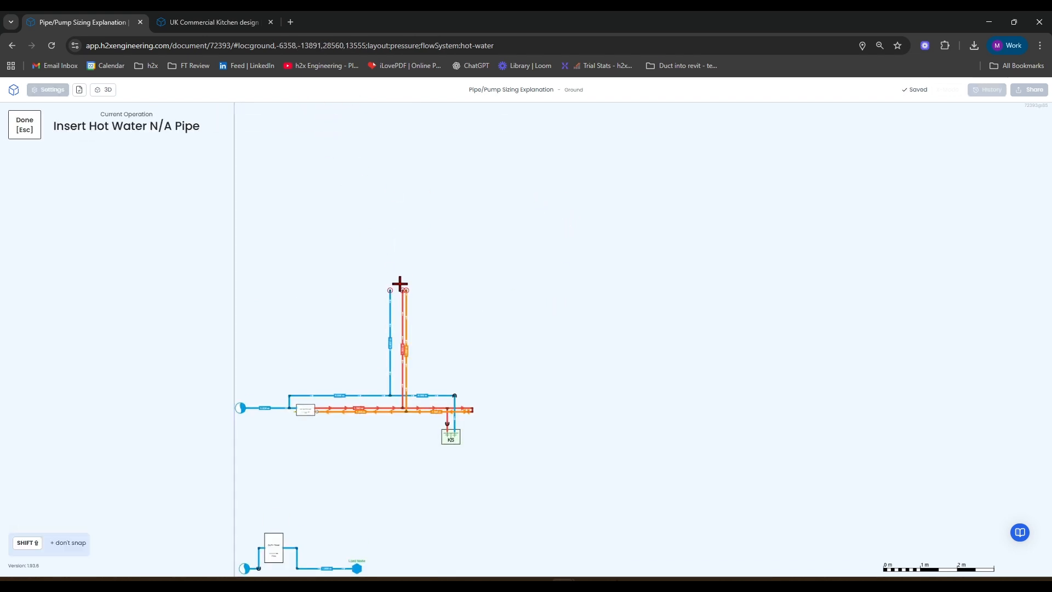
scroll(404, 291, "up", 5)
left_click(412, 300)
key("Escape")
key("Escape")
scroll(411, 296, "down", 3)
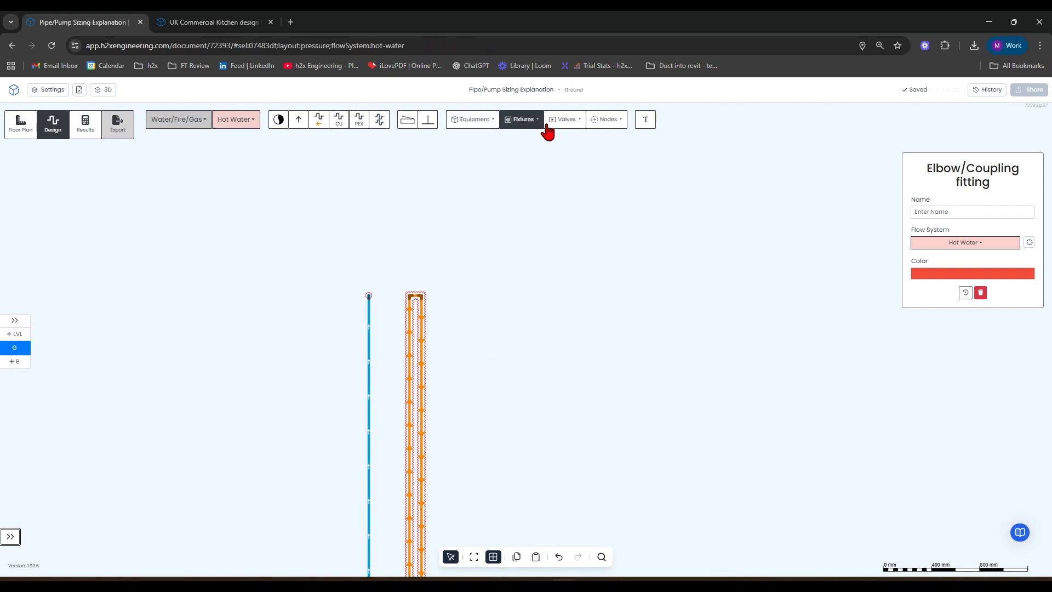
Insert a balancing valve on the new return branch just below its upper end
left_click(565, 119)
left_click(611, 186)
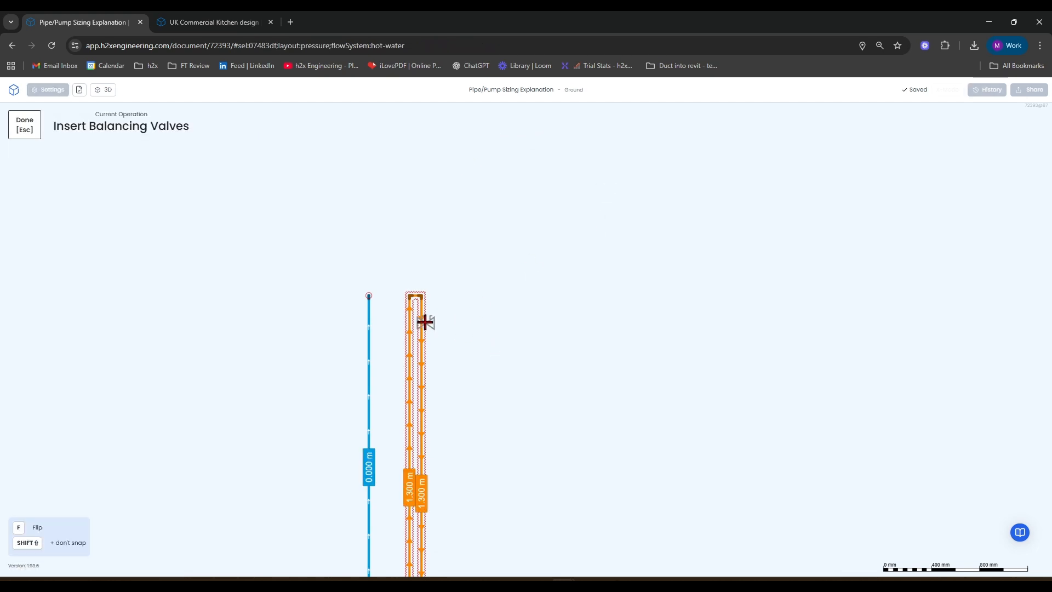
left_click(424, 320)
key("Escape")
left_click(565, 119)
scroll(564, 181, "down", 3)
scroll(565, 190, "up", 3)
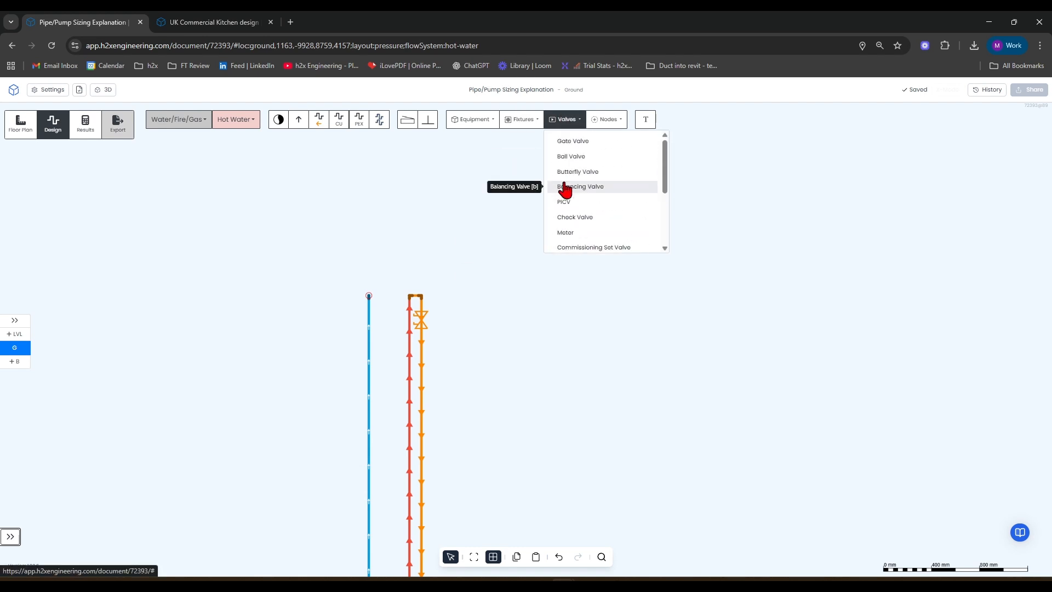
scroll(484, 304, "down", 3)
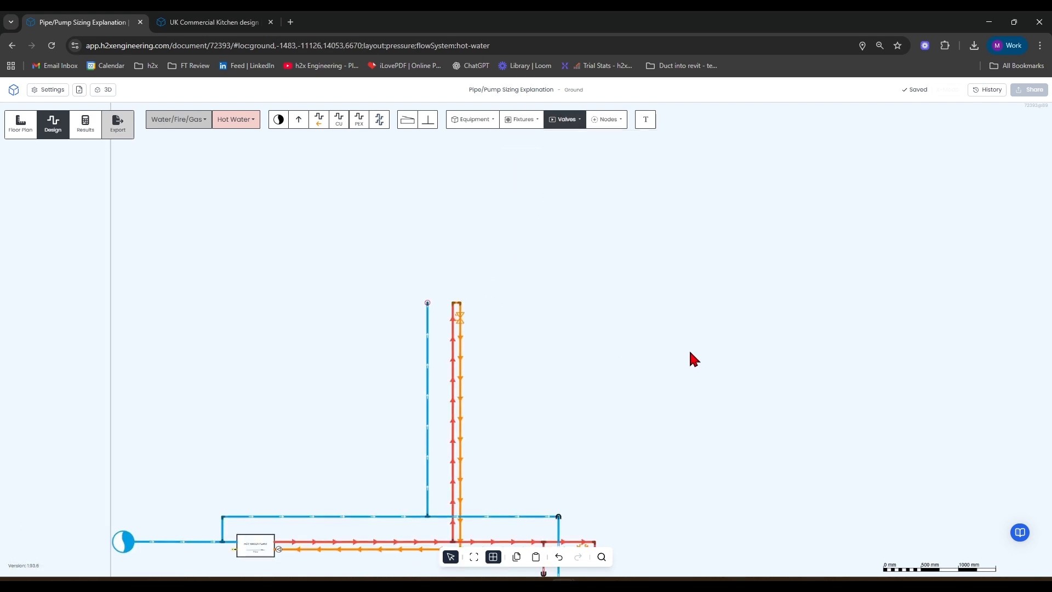
left_click_drag(691, 357, 701, 258)
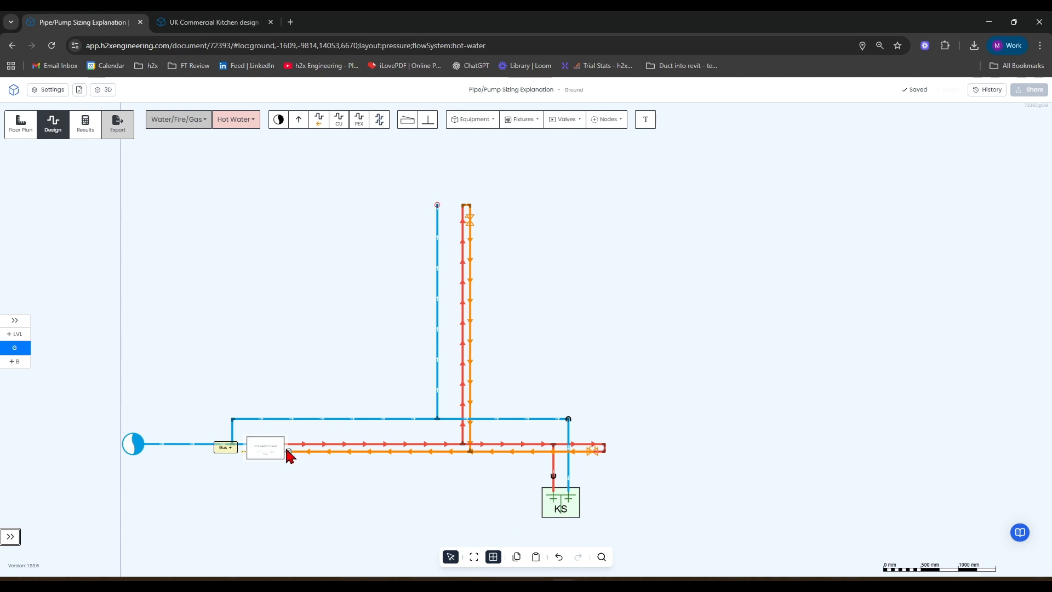
scroll(184, 402, "down", 2)
left_click_drag(395, 347, 588, 297)
scroll(399, 291, "up", 3)
Insert a Kitchen Sink (Hot) fixture beside the new branch, rotated to 270 degrees so its connections face the pipes
left_click(521, 131)
scroll(544, 204, "down", 3)
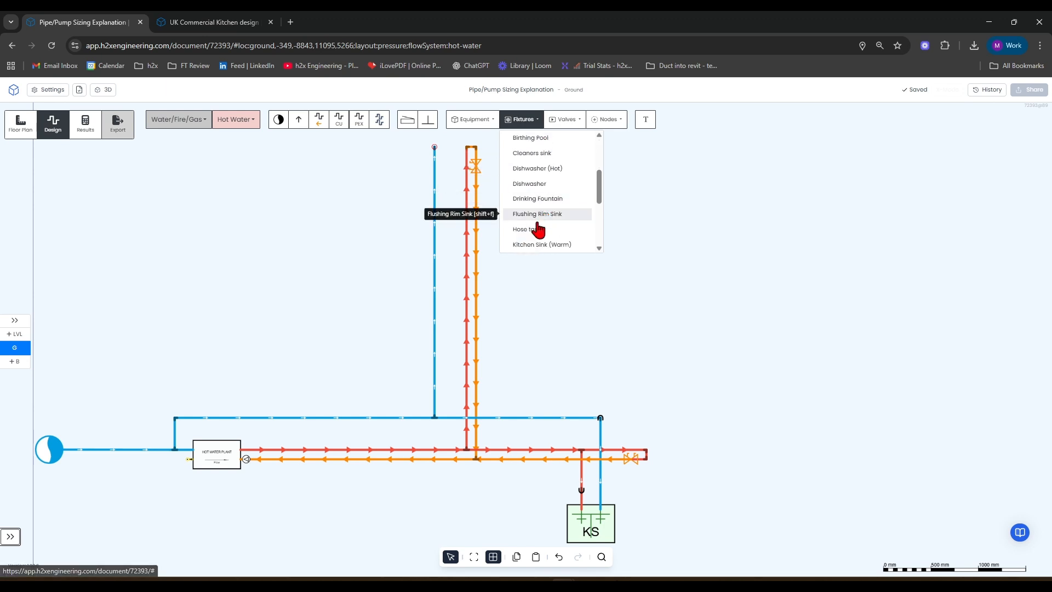
scroll(527, 231, "down", 2)
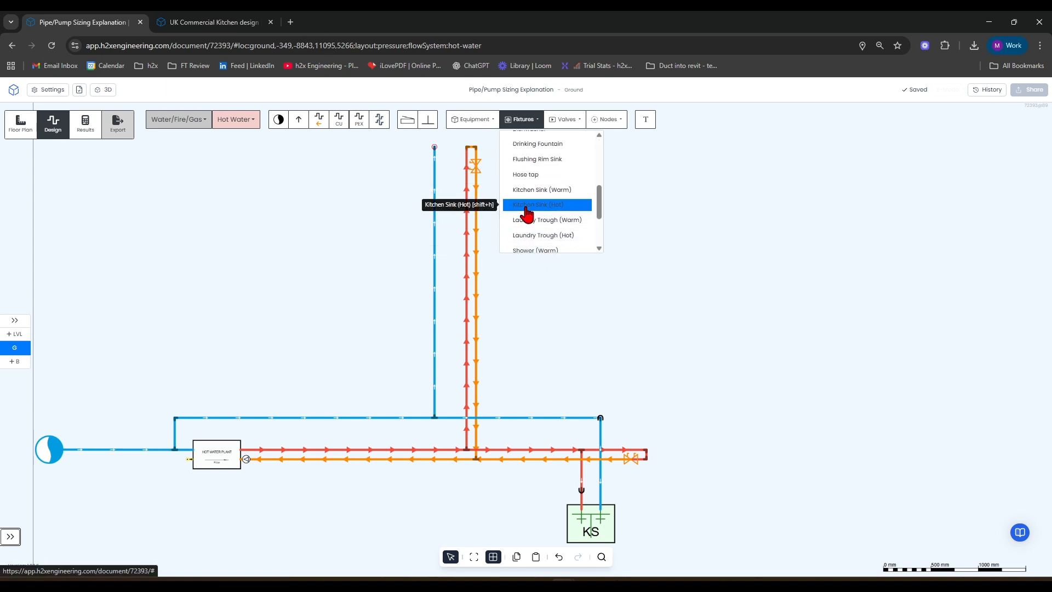
left_click(527, 205)
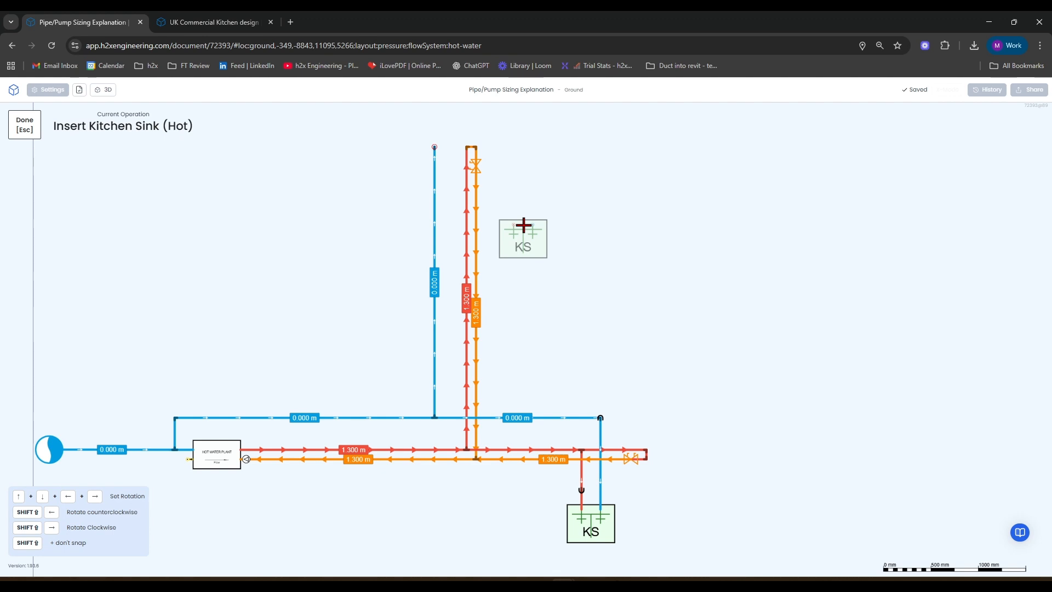
key("shift+Left")
key("shift+Left")
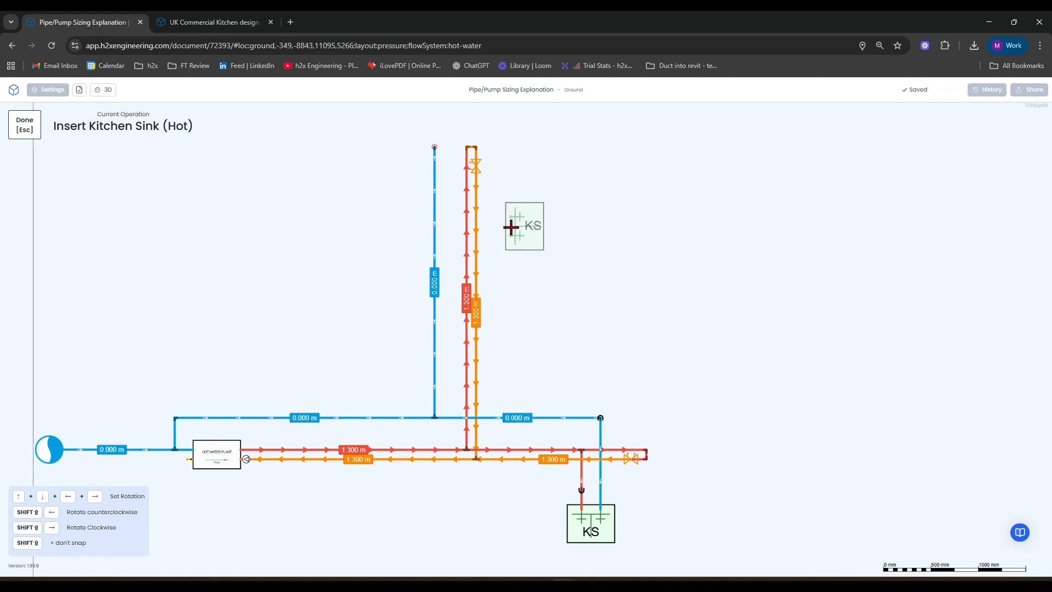
left_click(510, 227)
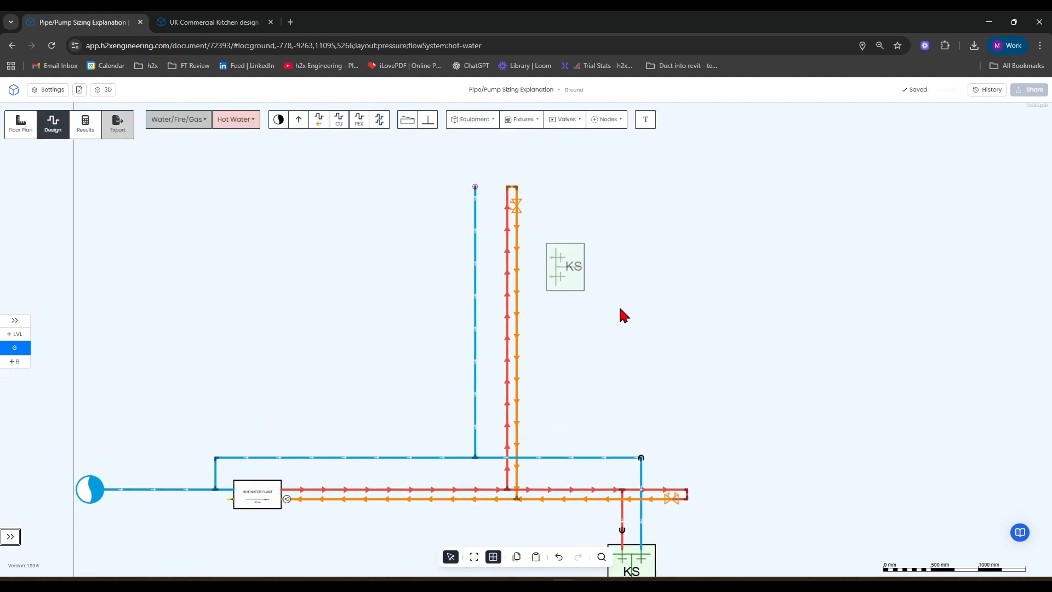
Auto-connect the new sink to the hot and cold branch pipes, and delete the surplus cold water pipe beyond the sink connection
left_click(564, 270)
left_click(509, 271, "shift")
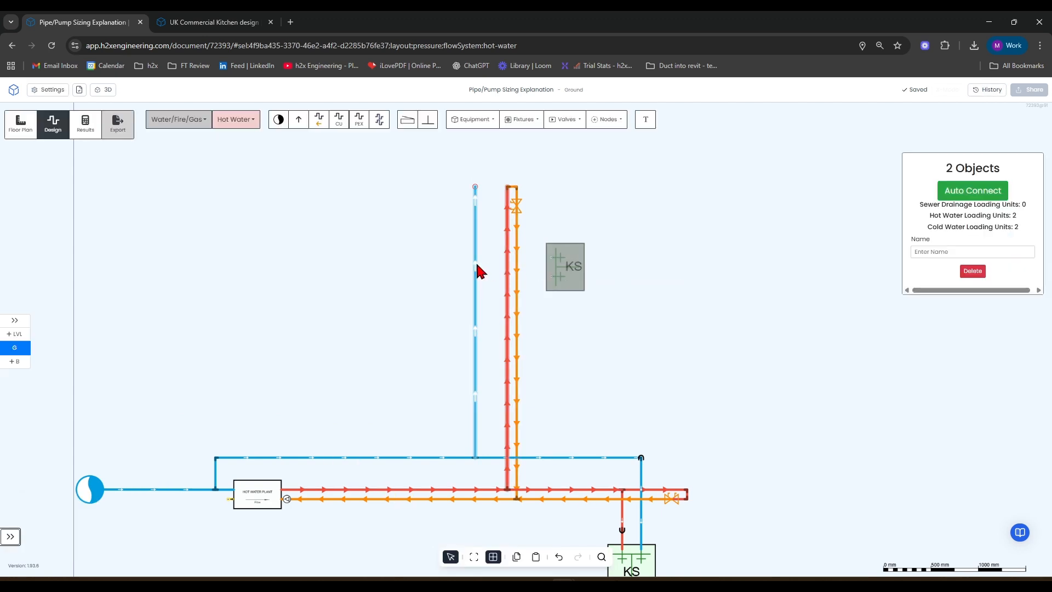
left_click(475, 273, "shift")
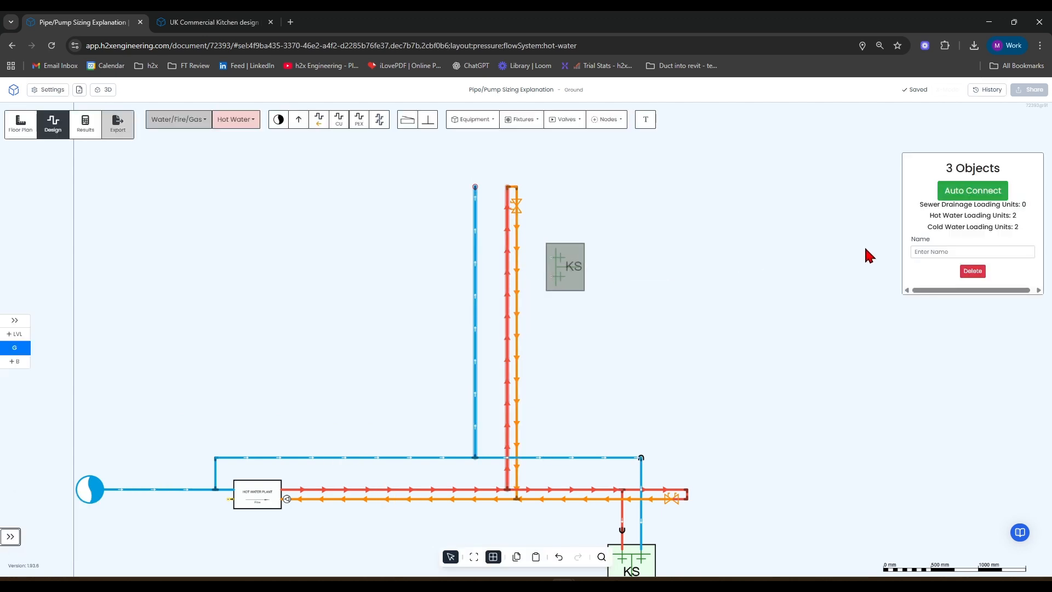
left_click(966, 193)
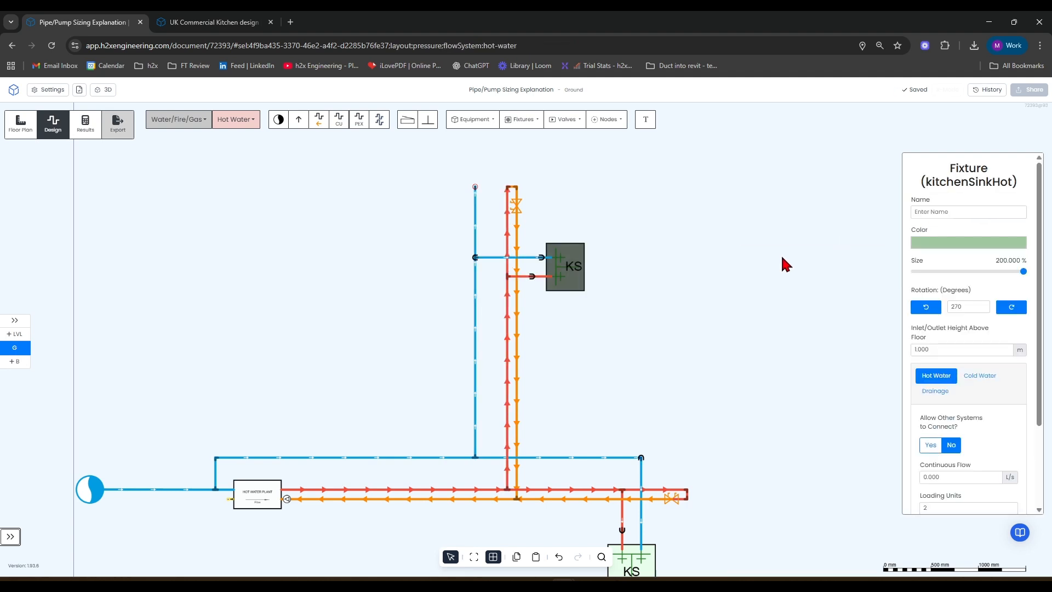
left_click(479, 222)
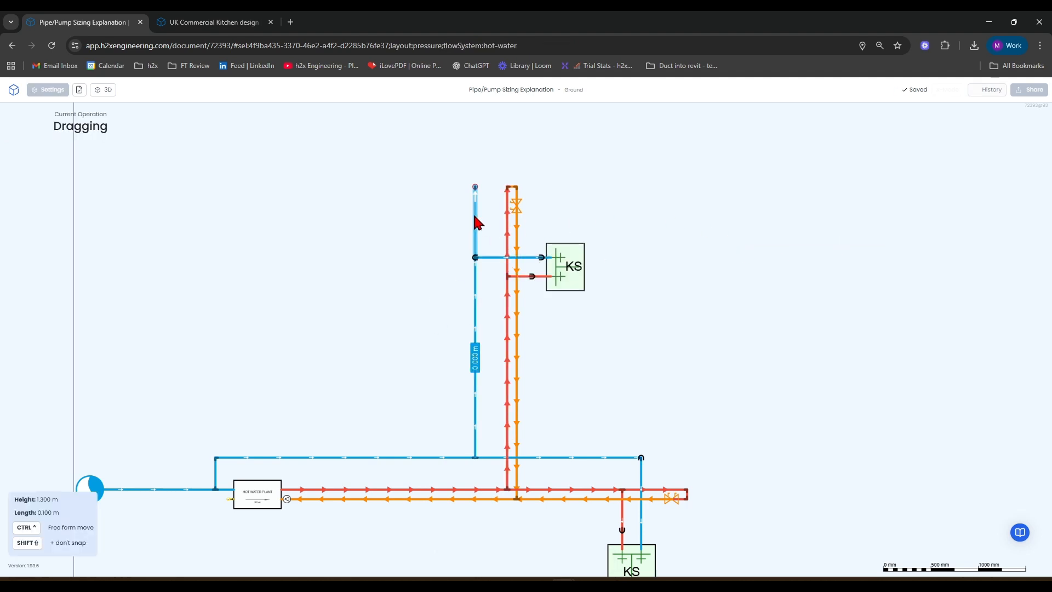
key("Delete")
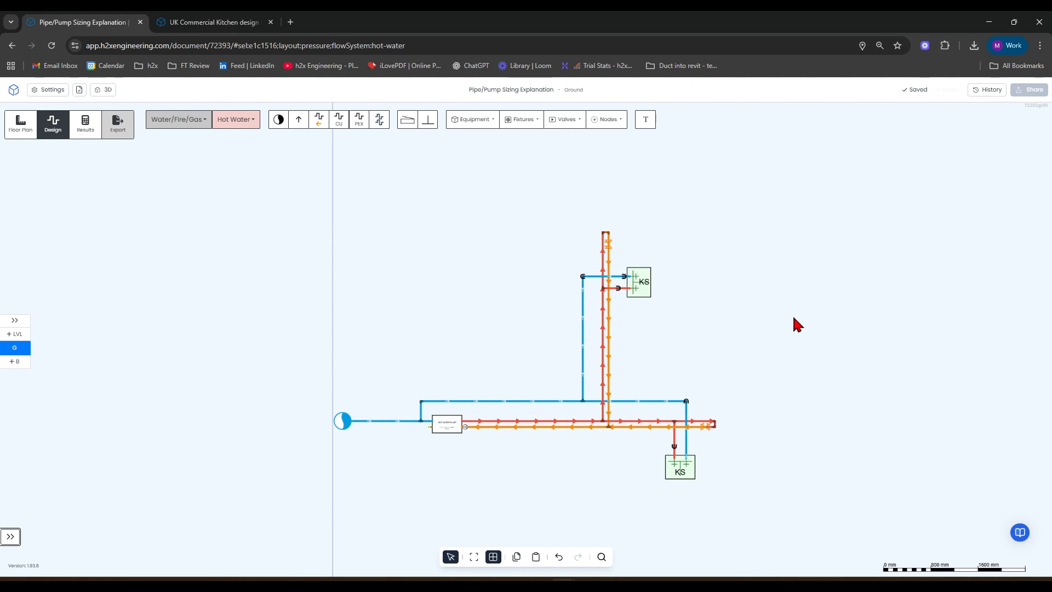
Calculate the results and enable the Recirculation Pump Duty label for pumps and tanks
left_click(87, 127)
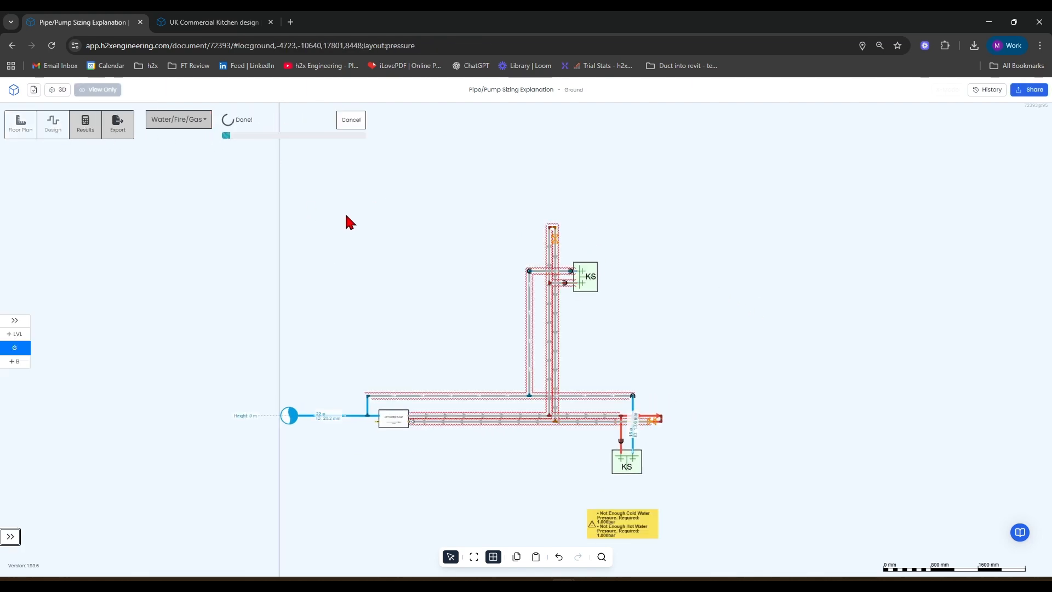
scroll(576, 271, "up", 3)
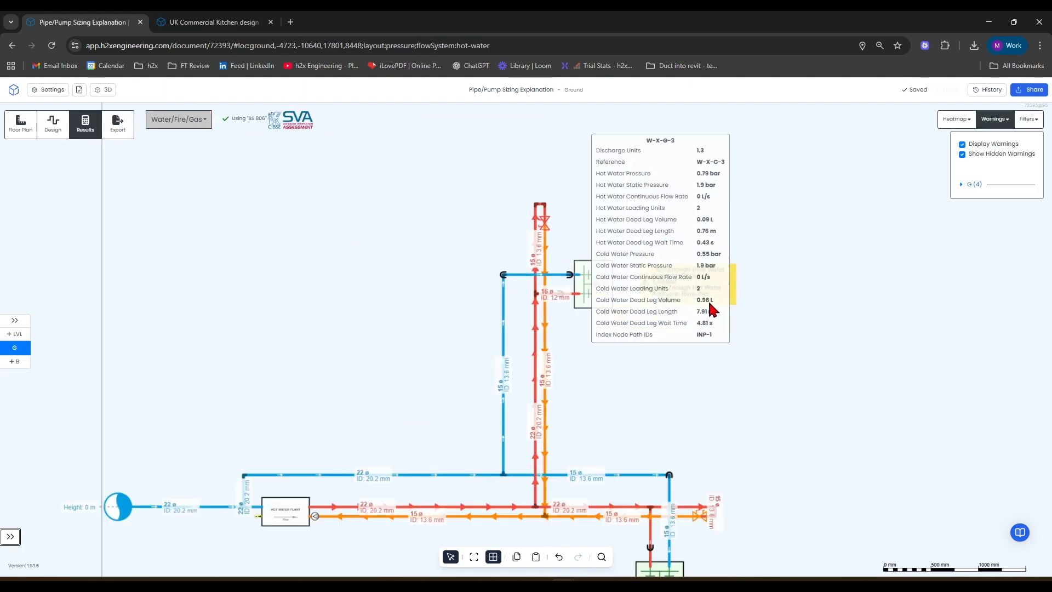
left_click_drag(700, 390, 726, 312)
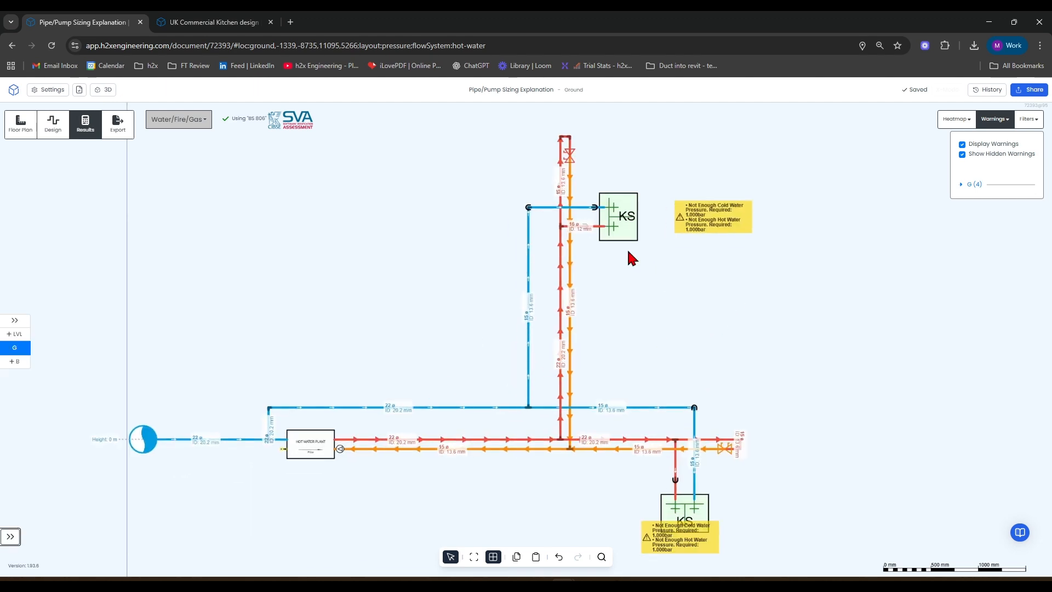
left_click(1028, 119)
scroll(969, 265, "down", 1)
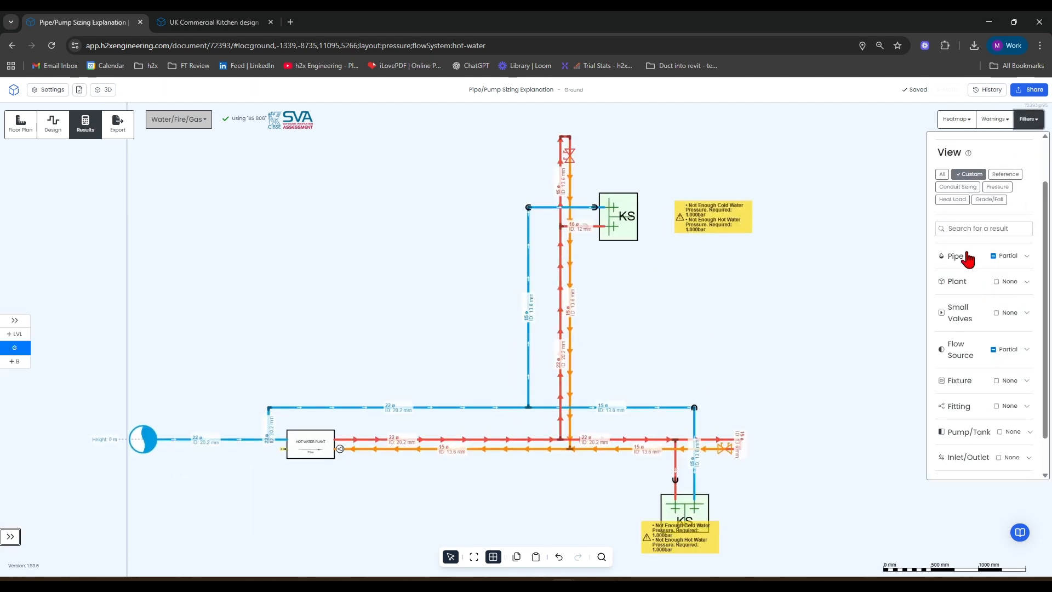
left_click(974, 256)
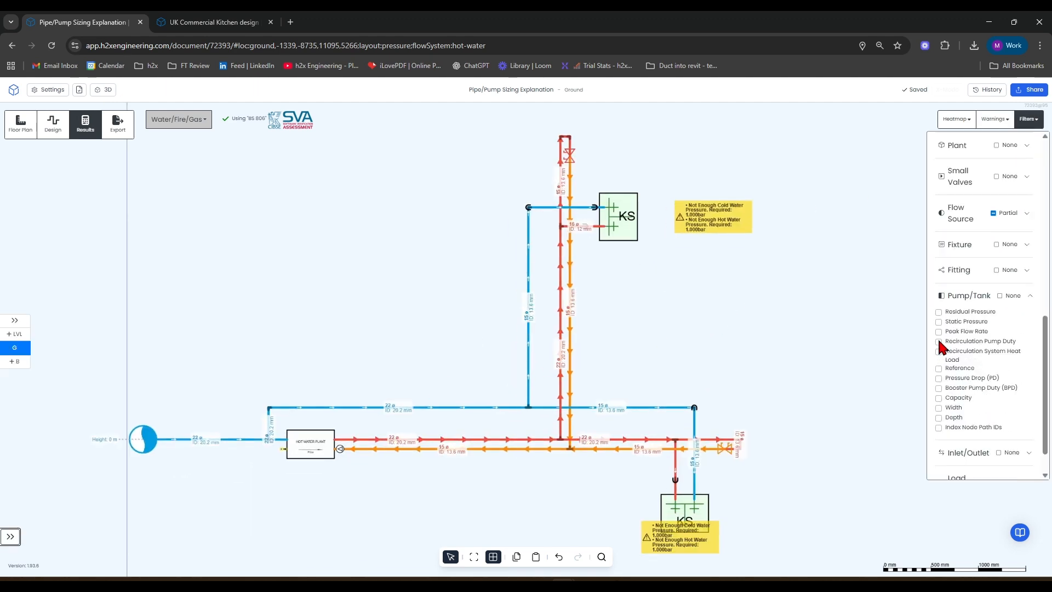
left_click(939, 341)
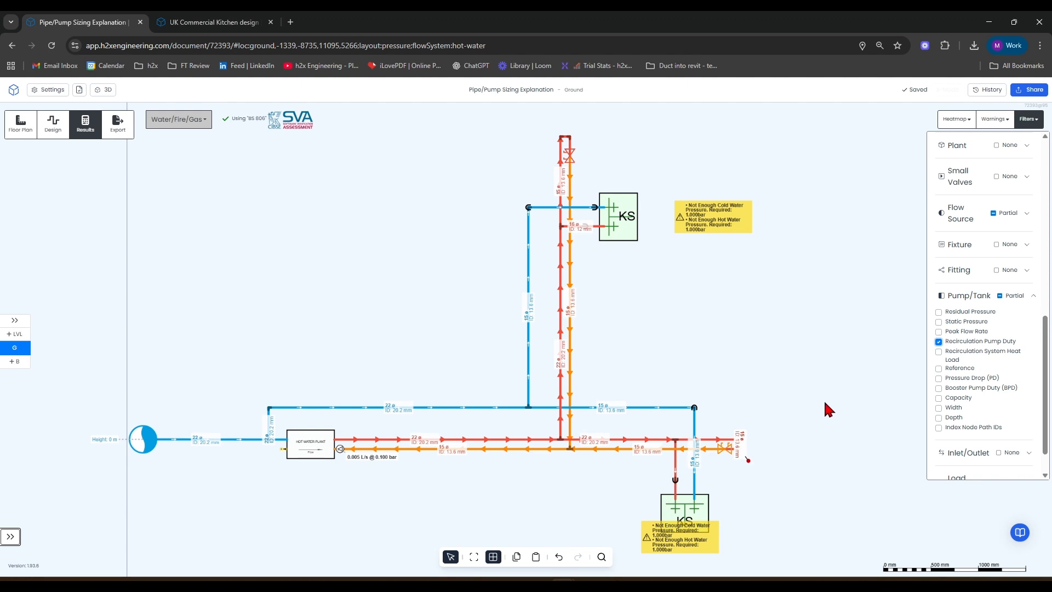
left_click_drag(822, 402, 658, 390)
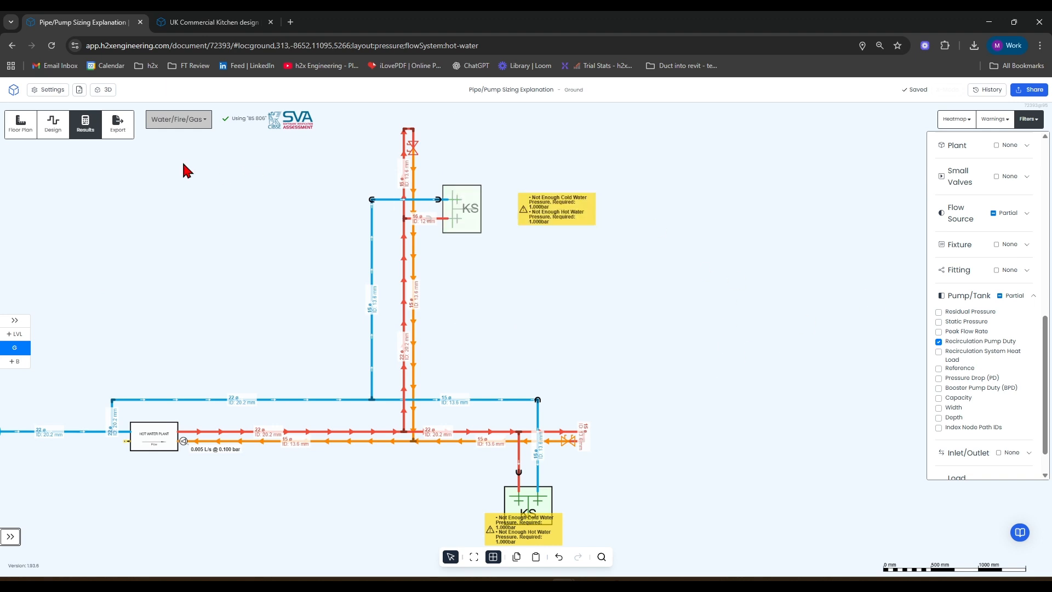
Return to the design and inspect the hot water inlet pressure settings of the new kitchen sink
left_click(53, 124)
left_click(461, 210)
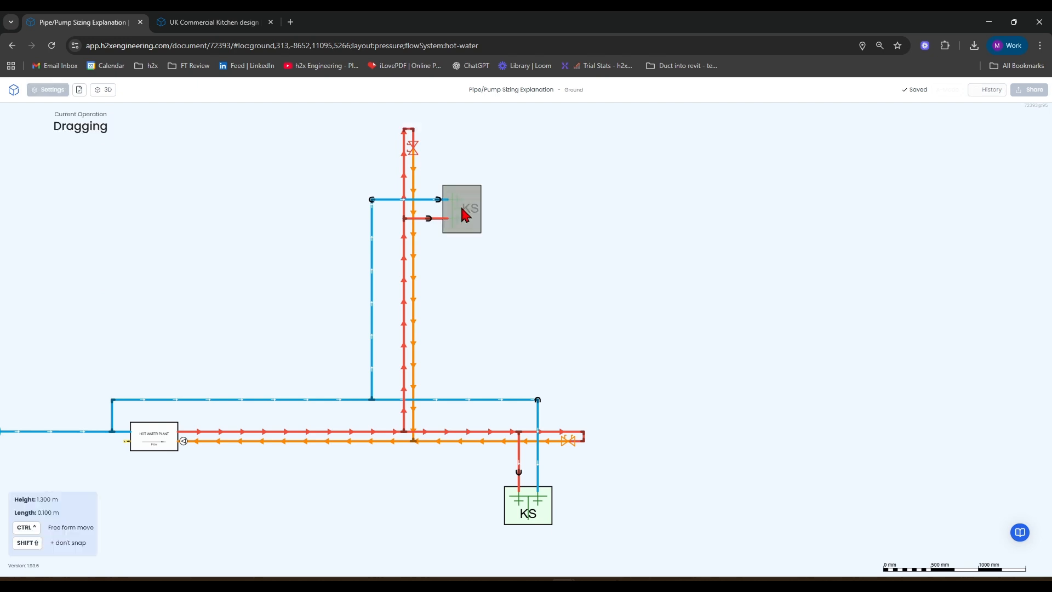
scroll(954, 329, "down", 2)
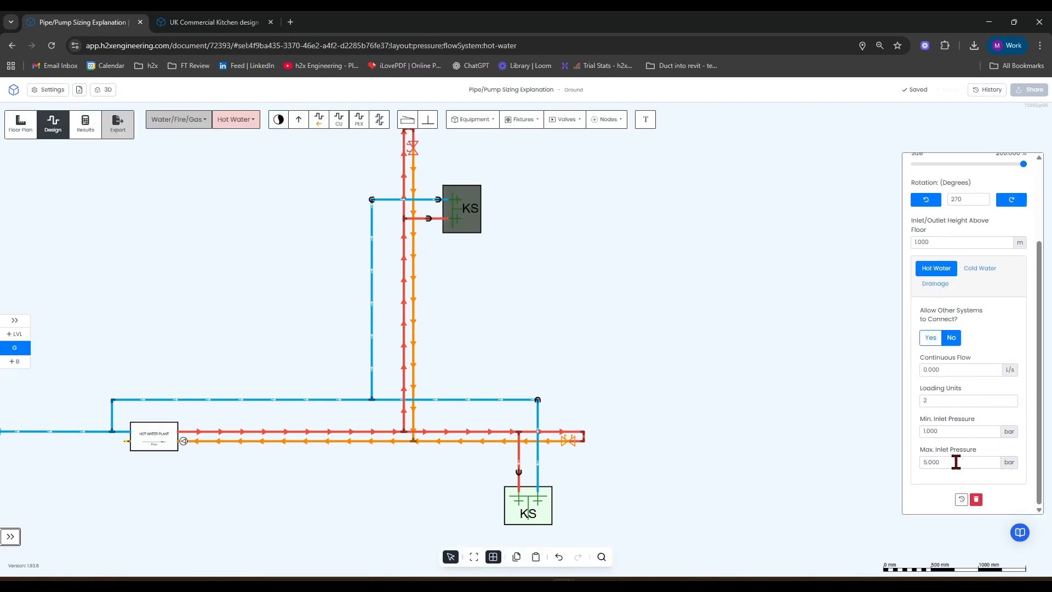
left_click(777, 320)
Insert hot water risers on the flow and return mains just downstream of the hot water plant
scroll(777, 320, "down", 5)
middle_click_drag(801, 317, 716, 277)
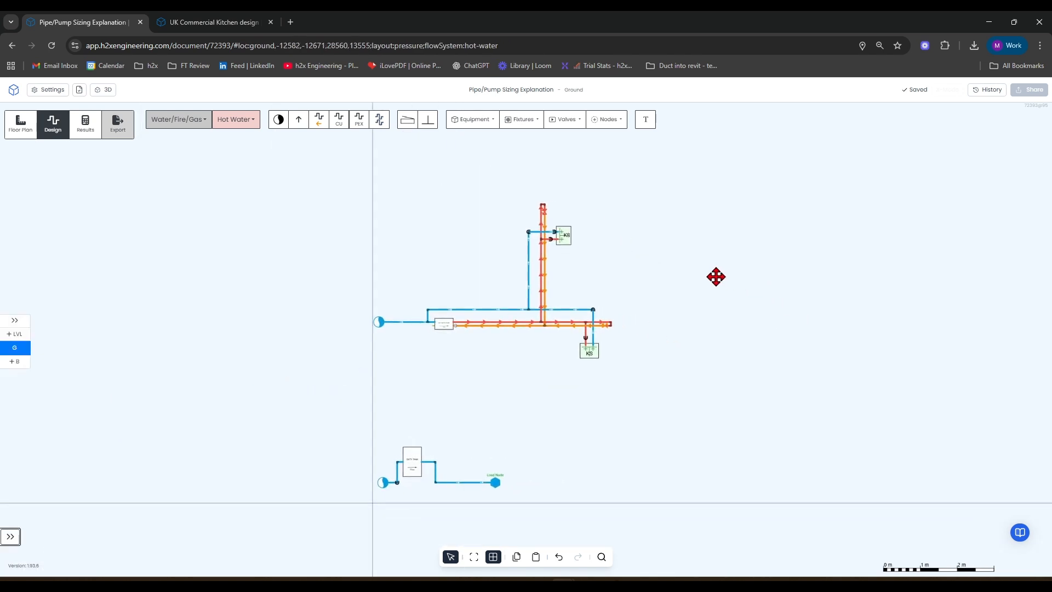
left_click(299, 120)
scroll(457, 319, "up", 5)
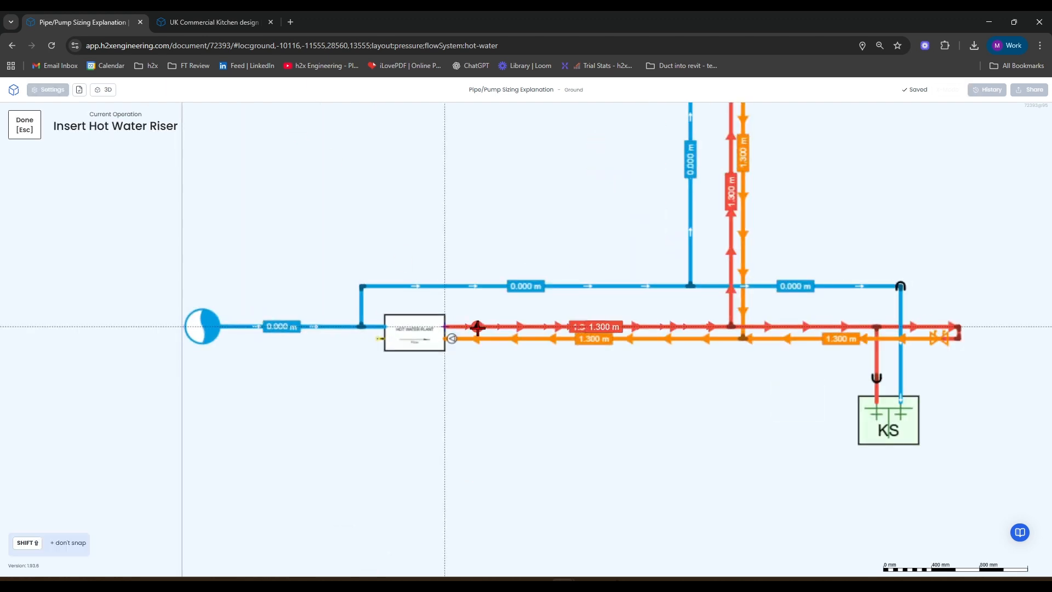
left_click(478, 338)
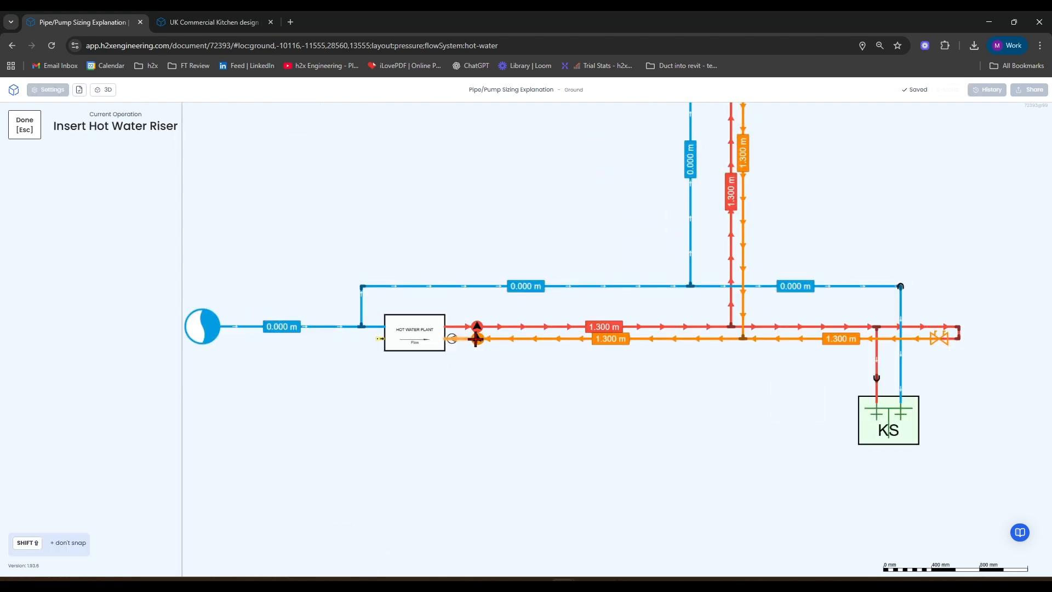
key("Escape")
Switch the flow system to Cold Water and insert a riser on the cold main in line with the hot water risers
left_click(238, 119)
left_click(246, 158)
left_click(303, 122)
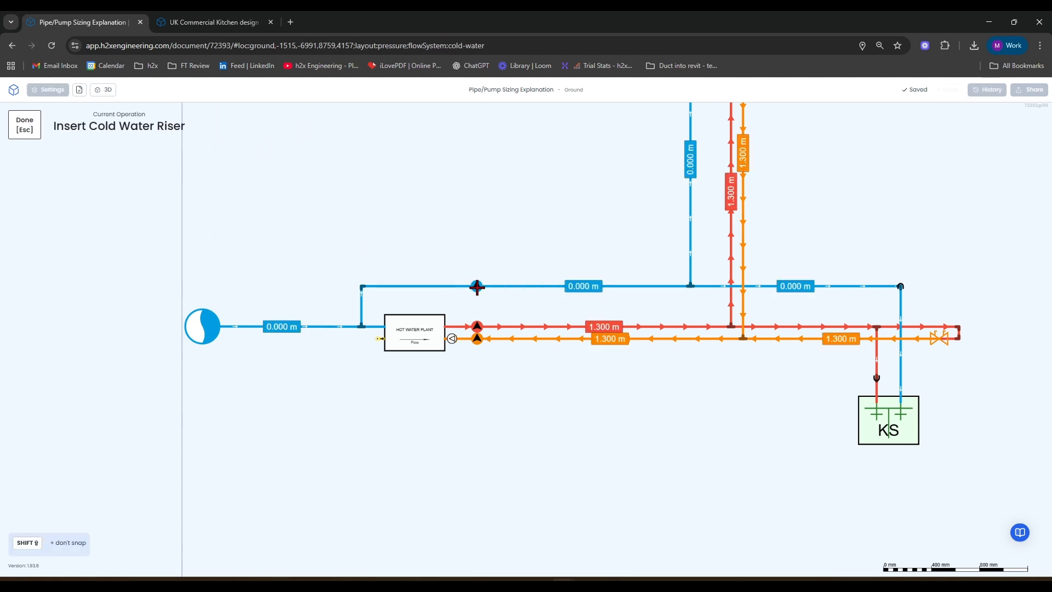
left_click(466, 291)
key("Escape")
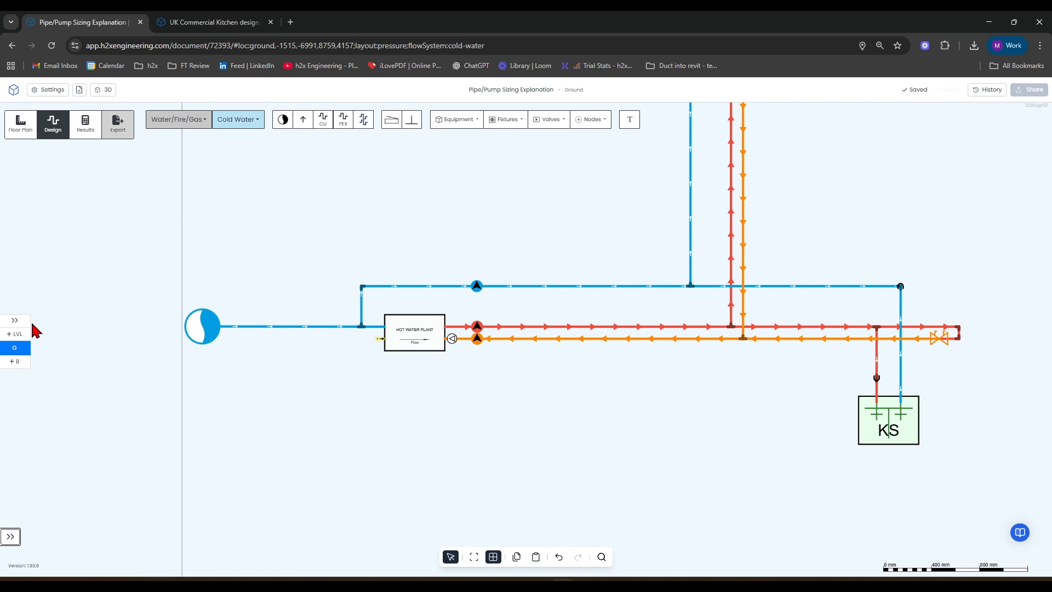
Add a new level above Ground in the list of building levels
left_click(19, 324)
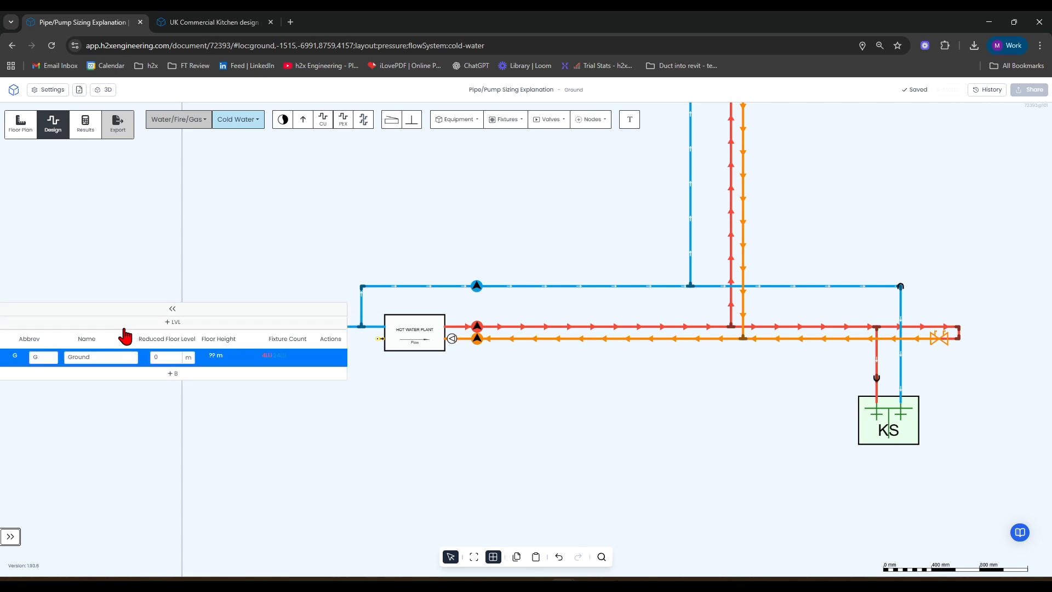
left_click(172, 323)
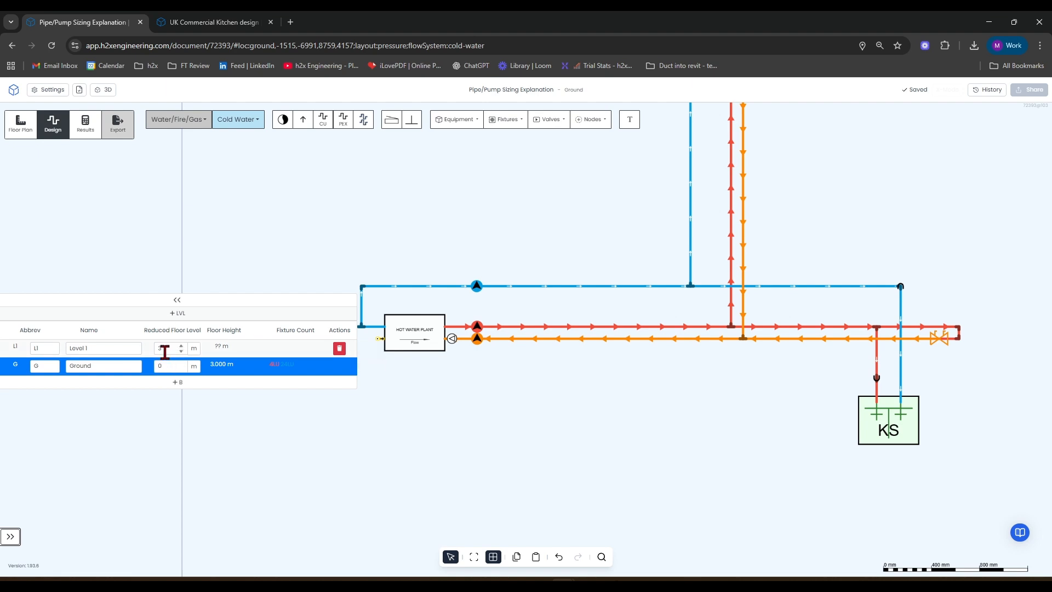
left_click(535, 287)
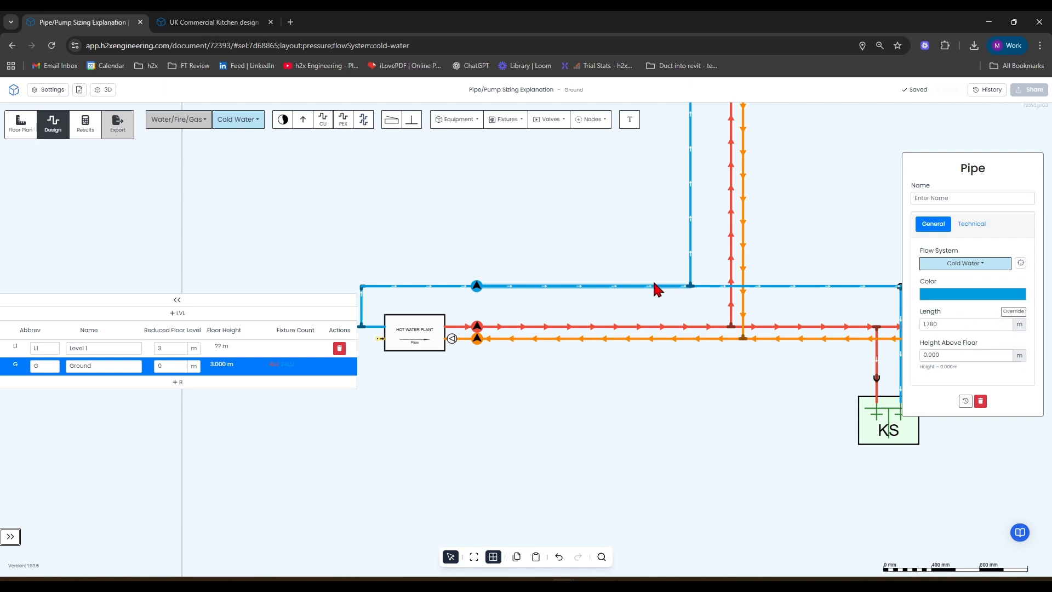
Select and copy the risers, branch pipework and both kitchen sinks on the Ground level, leaving out the hot water plant
scroll(652, 350, "down", 5)
left_click_drag(663, 399, 531, 405)
left_click(843, 217)
scroll(763, 216, "down", 4)
left_click_drag(762, 158, 633, 350)
right_click_drag(631, 344, 631, 346)
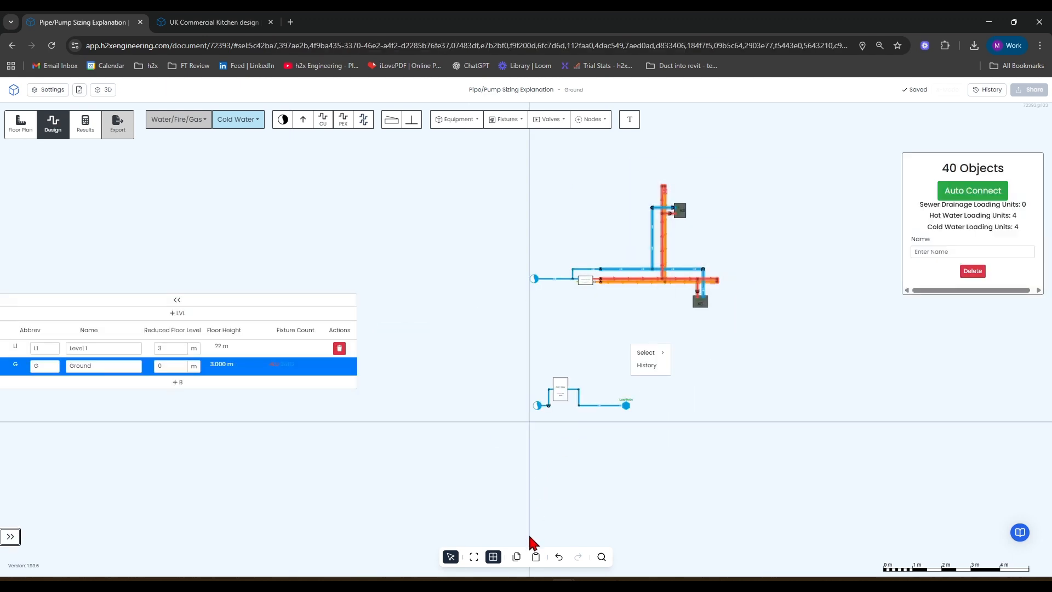
Switch to Level 1 and paste the copied pipework and sinks onto the risers there
left_click(227, 350)
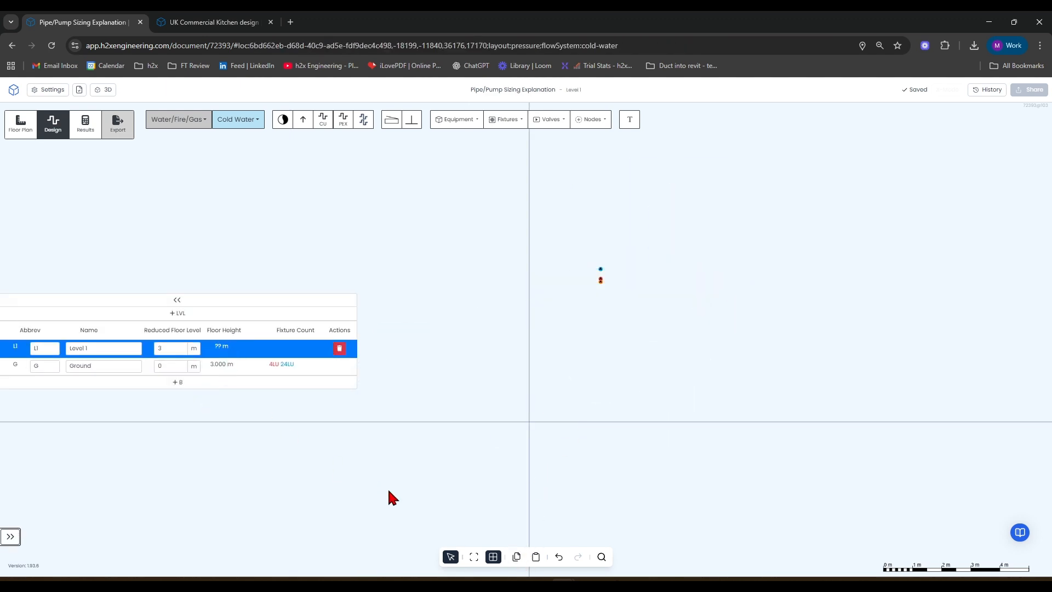
left_click(532, 559)
scroll(543, 472, "up", 5)
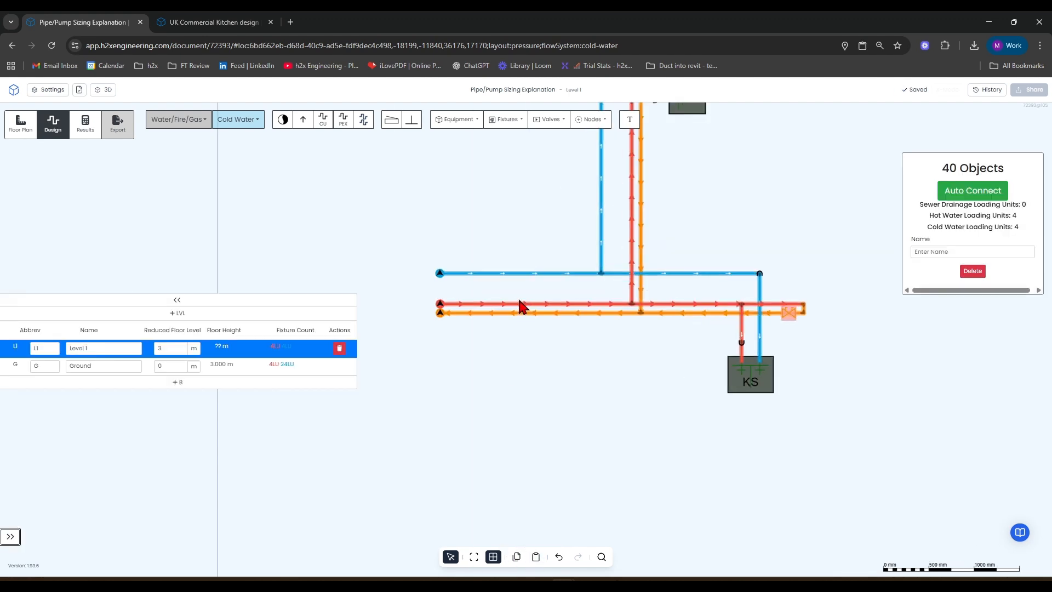
Recalculate the results and examine the recirculation pump duty and pipe sizes around the hot water plant on the Ground level
left_click(93, 126)
left_click(235, 366)
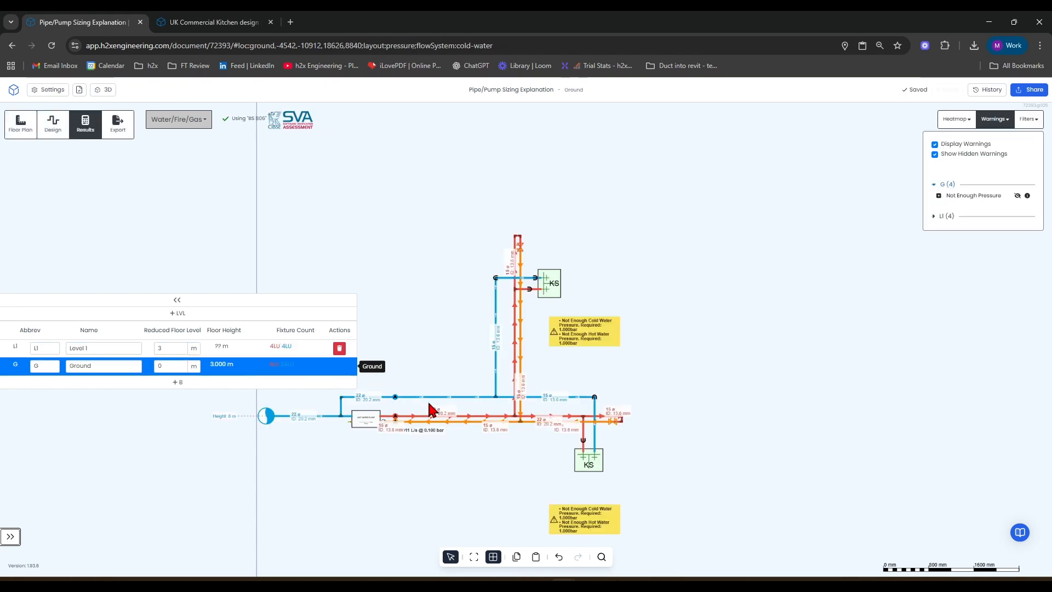
scroll(381, 439, "up", 5)
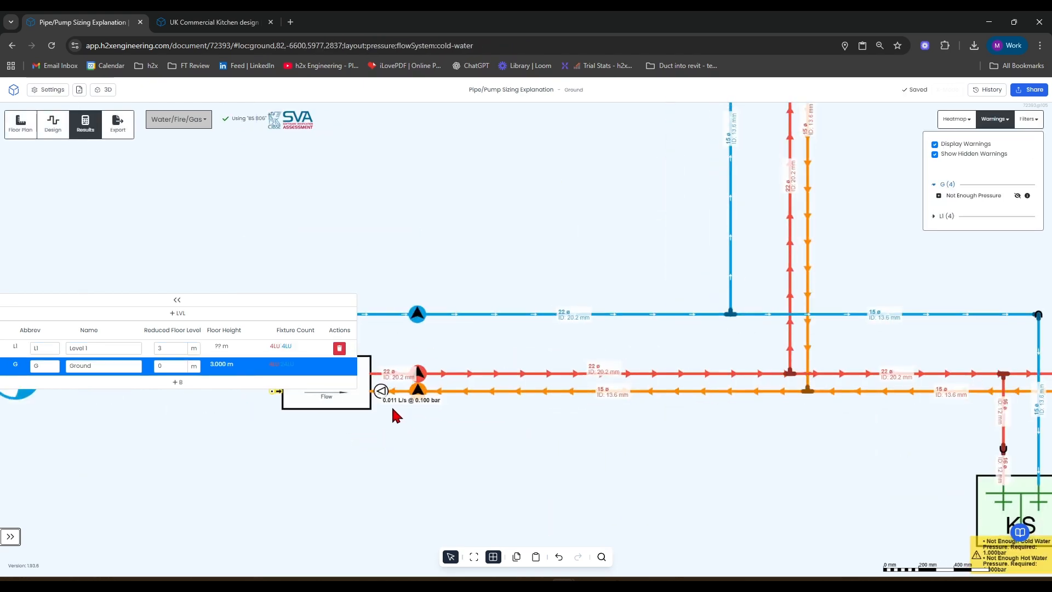
scroll(400, 414, "down", 5)
scroll(399, 412, "up", 4)
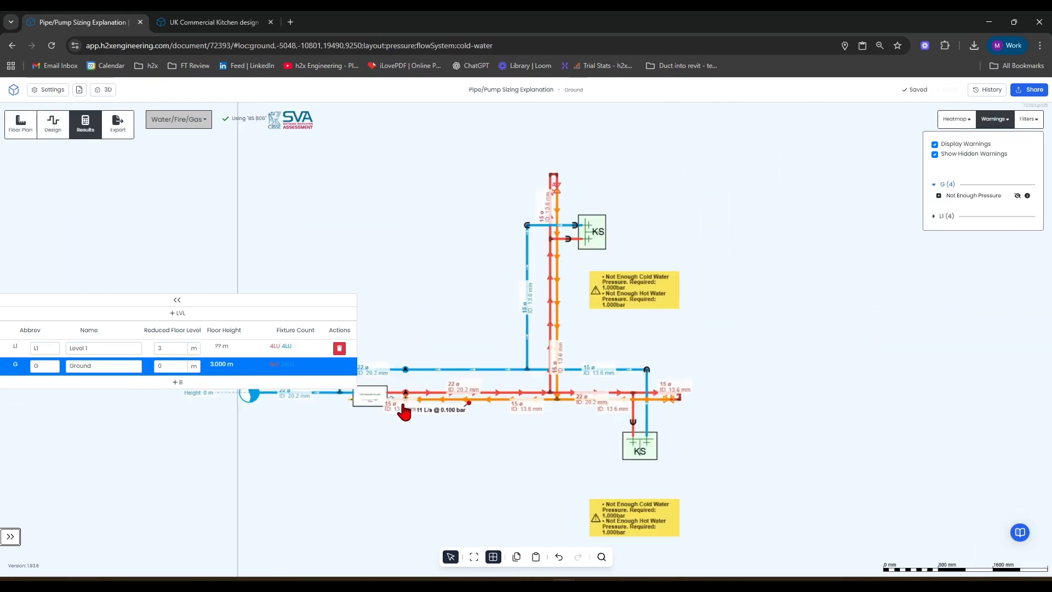
scroll(416, 374, "up", 3)
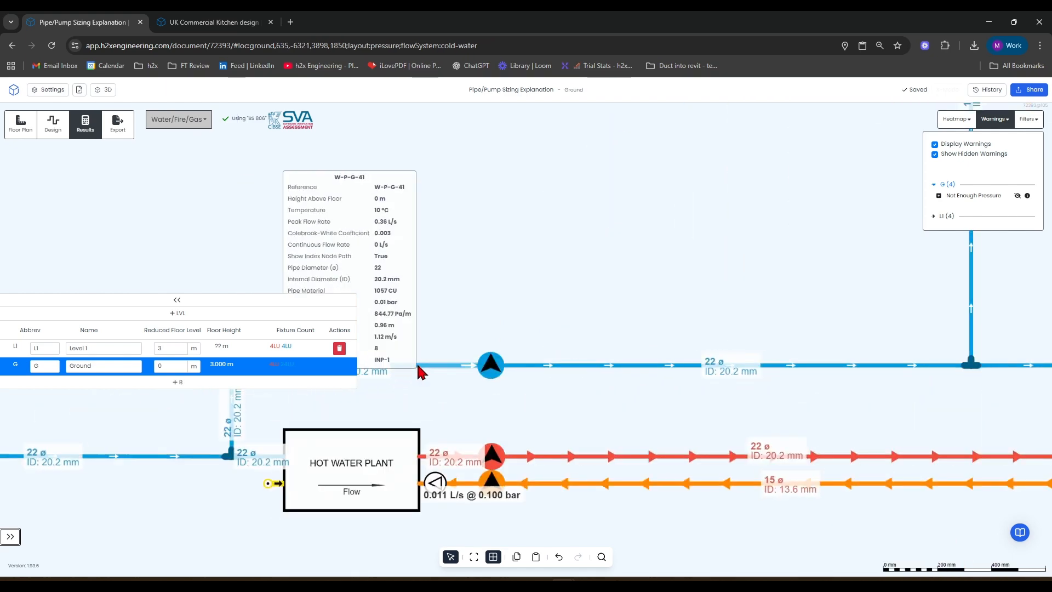
left_click(329, 307)
scroll(362, 309, "down", 3)
scroll(362, 309, "down", 3)
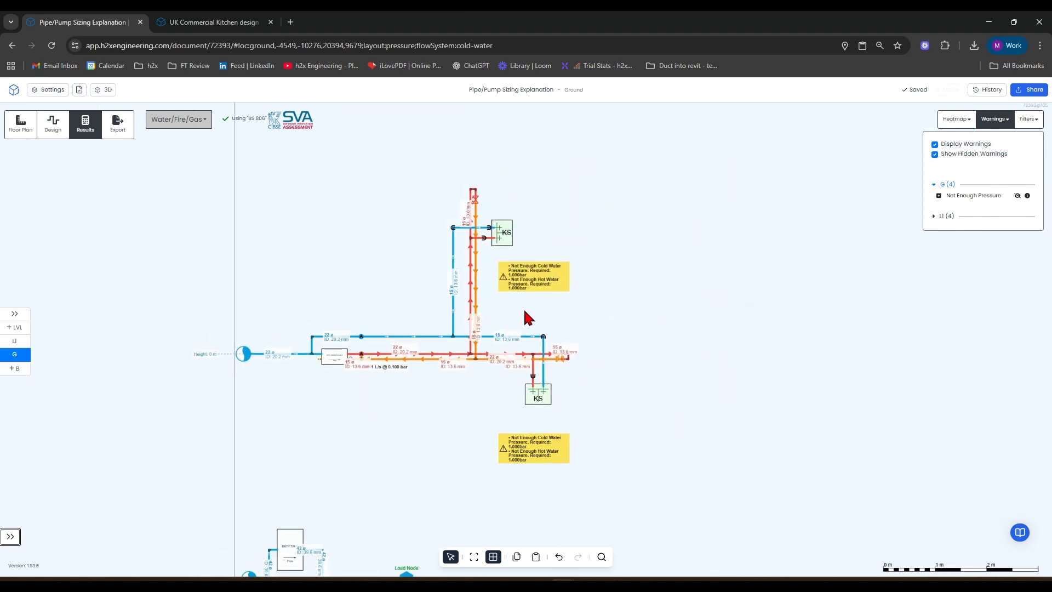
Switch to the UK Commercial Kitchen design project and review its PDF export layout, label filters and exported Ground floor drawing
left_click(209, 21)
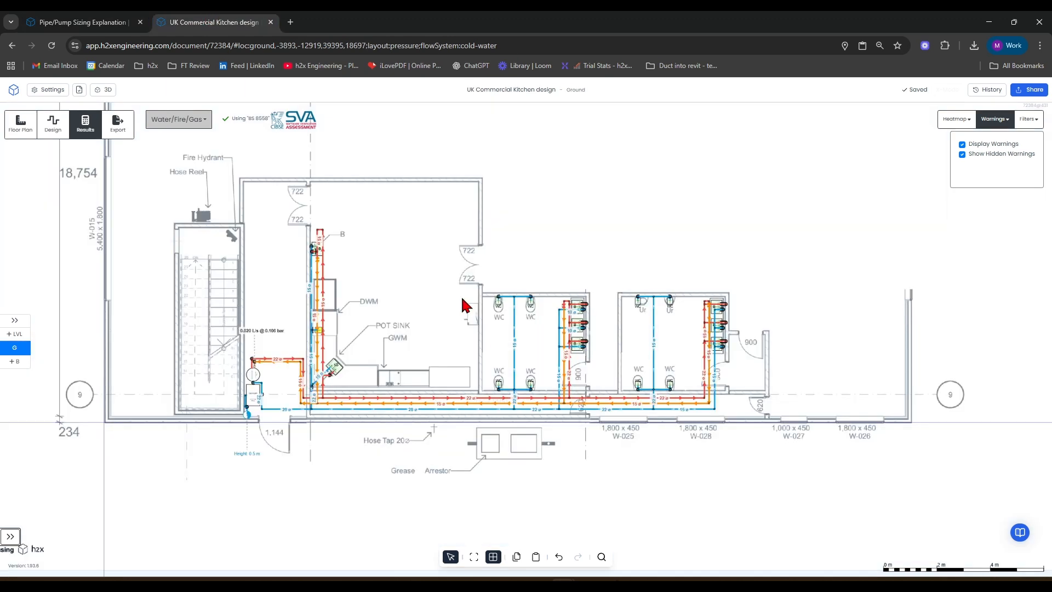
left_click_drag(617, 221, 591, 222)
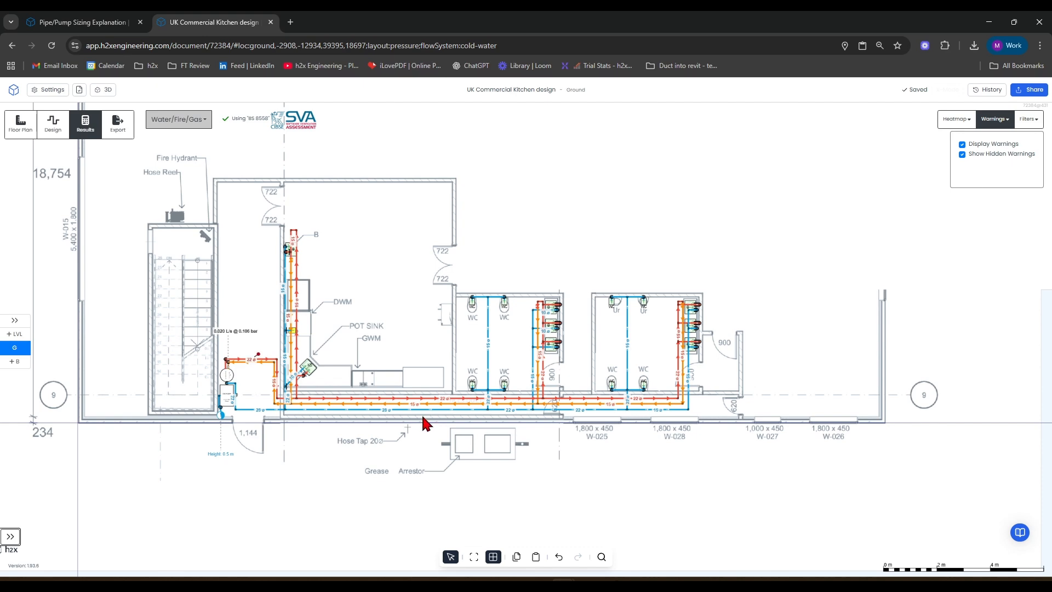
left_click(118, 124)
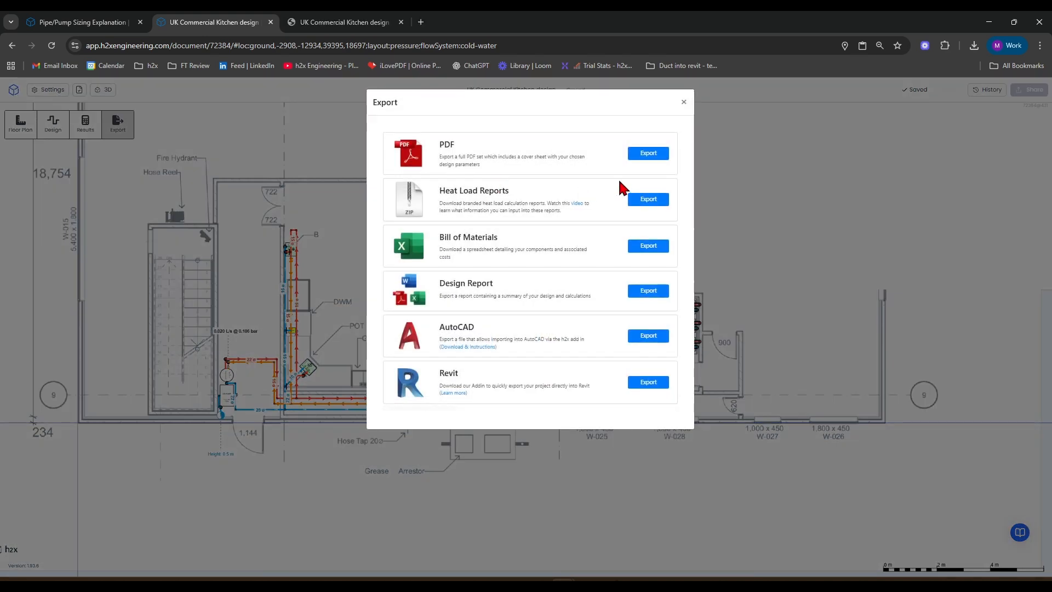
left_click(639, 155)
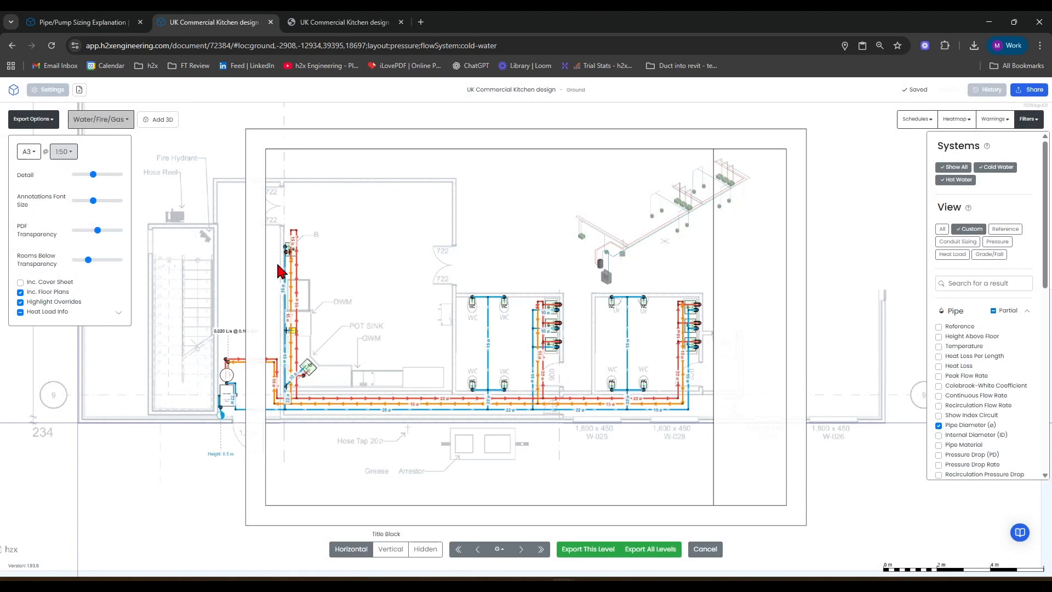
left_click_drag(1044, 283, 1046, 410)
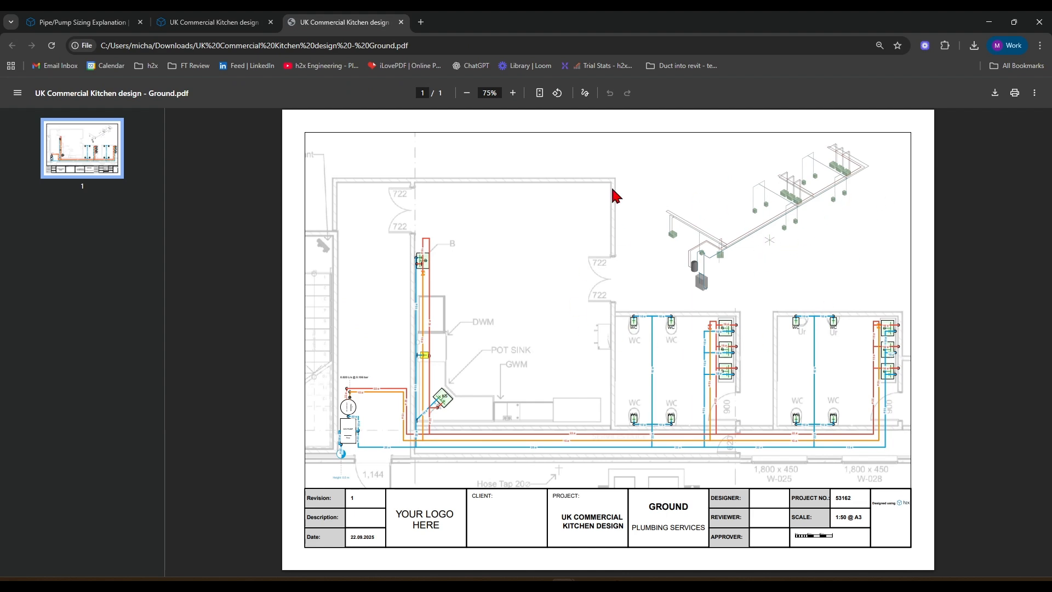
left_click(202, 21)
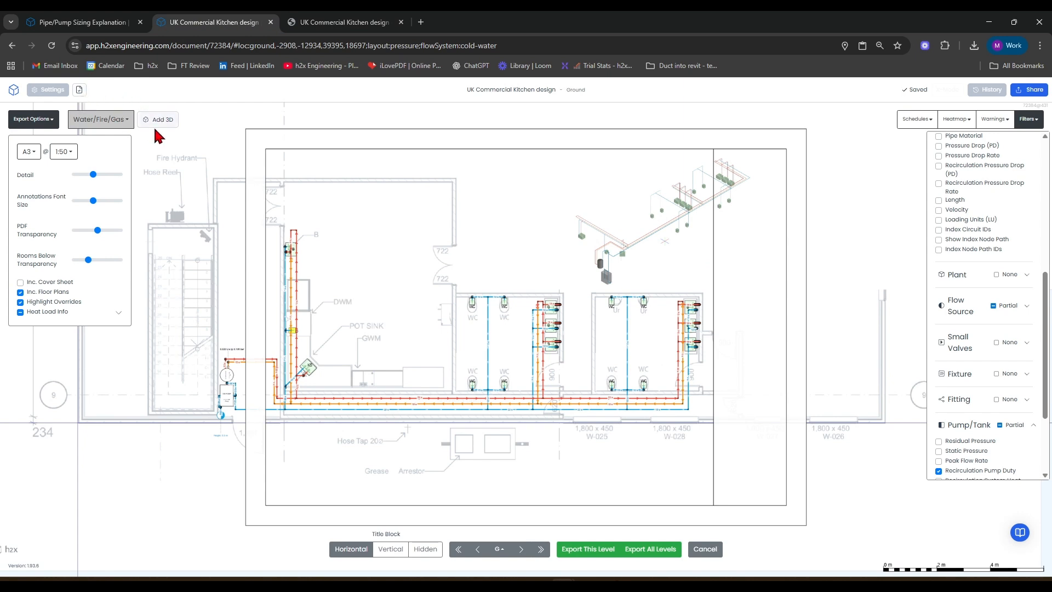
left_click(708, 552)
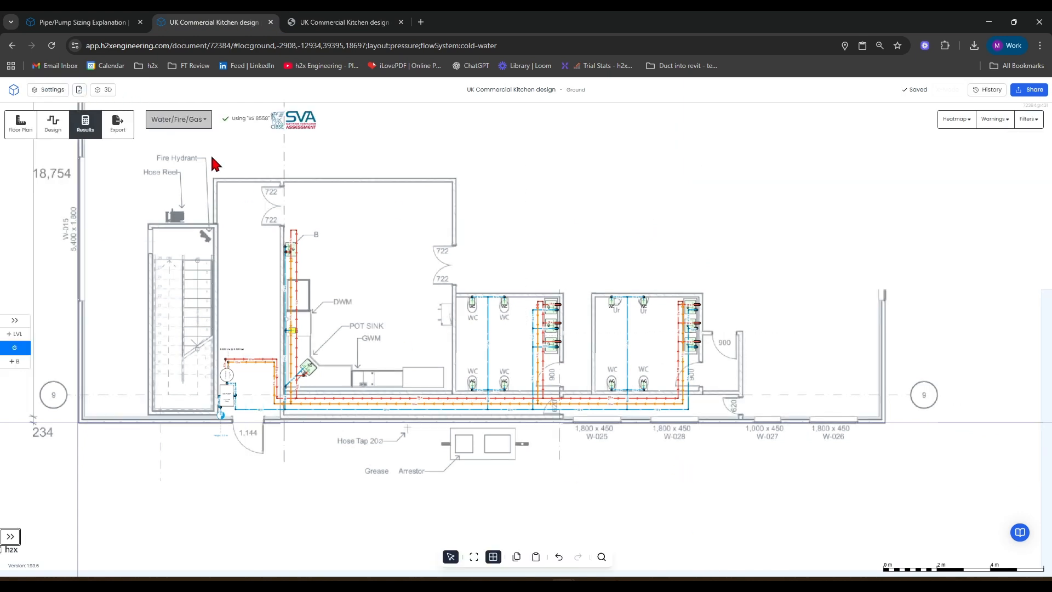
Examine the kitchen design's pipework in the 3D view and return to the floor plan
left_click(103, 89)
left_click_drag(596, 369, 805, 380)
scroll(613, 355, "down", 5)
scroll(613, 353, "up", 9)
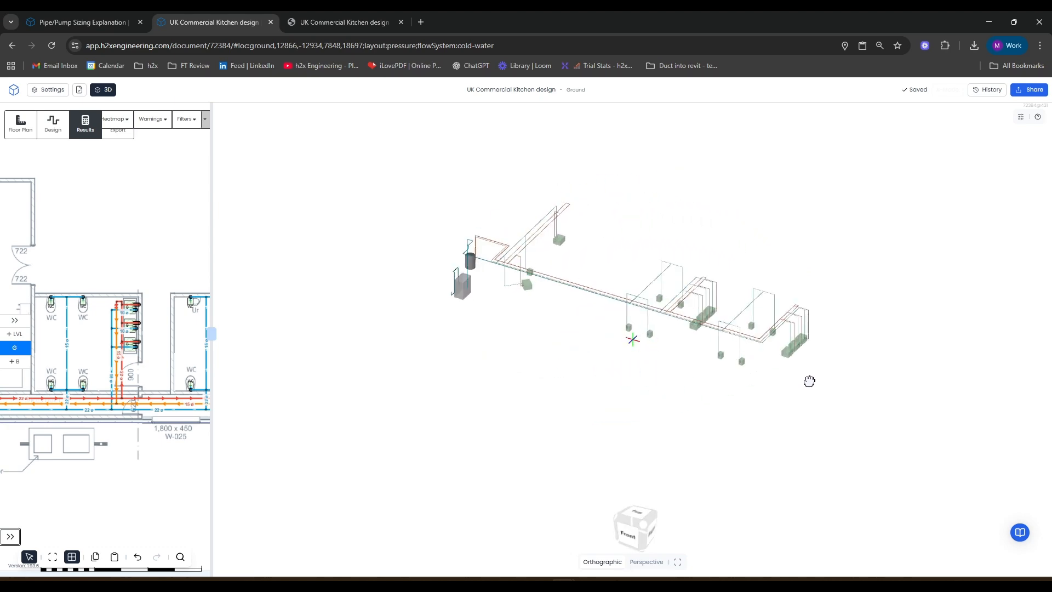
left_click(102, 90)
Show the project's export options and review the Summary and Master Rates sheets of the exported Bill of Materials in Excel
left_click(120, 126)
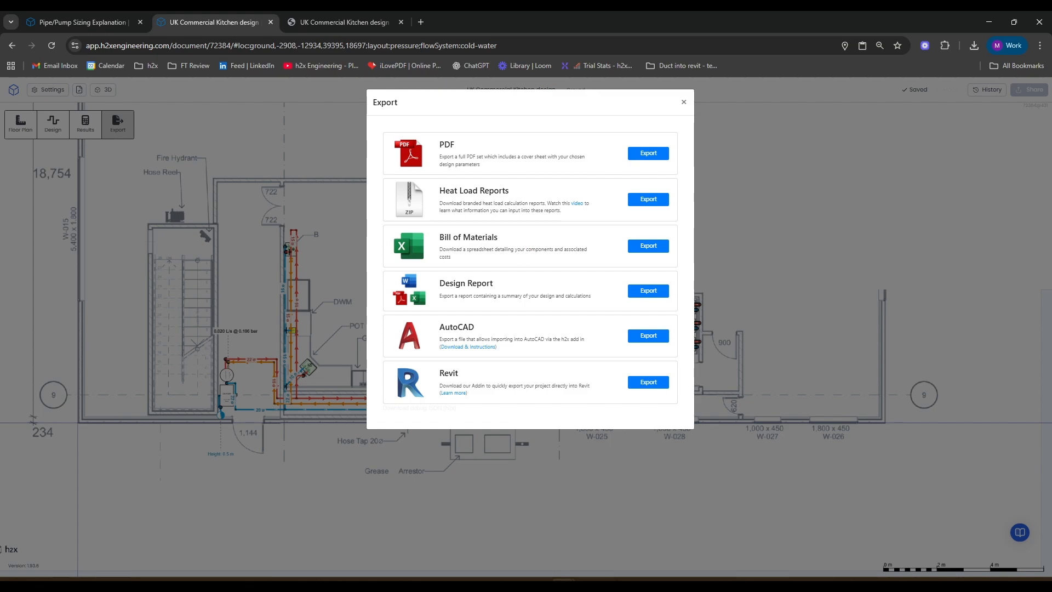
left_click(540, 584)
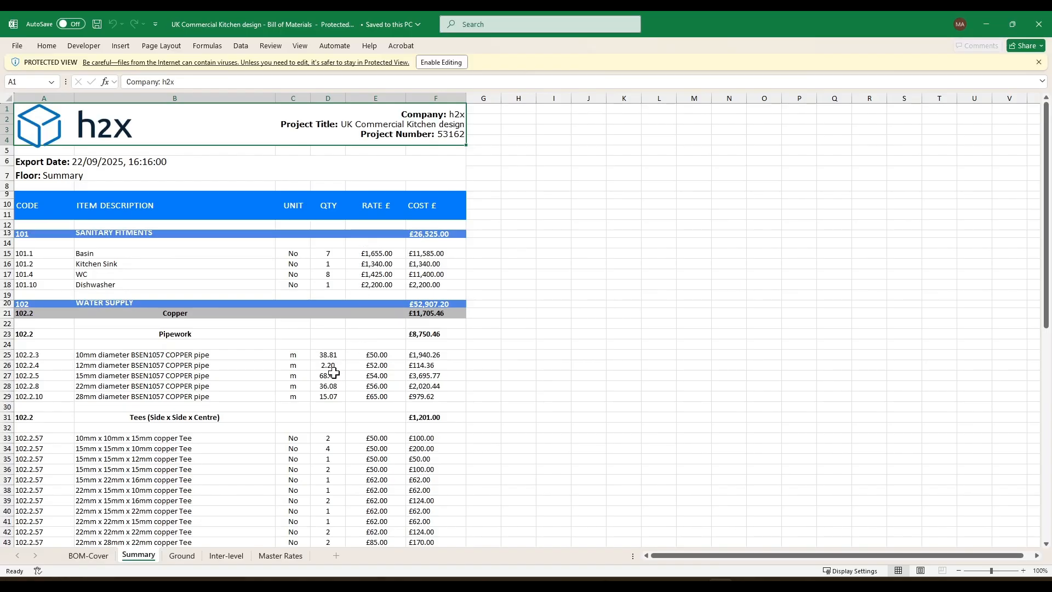
scroll(334, 373, "down", 3)
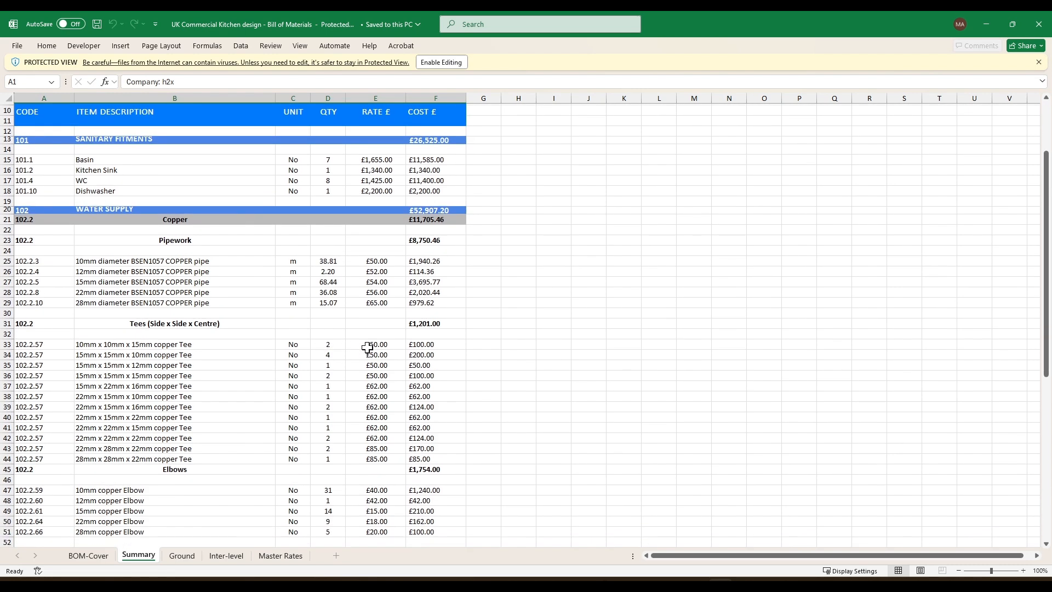
scroll(401, 251, "up", 1)
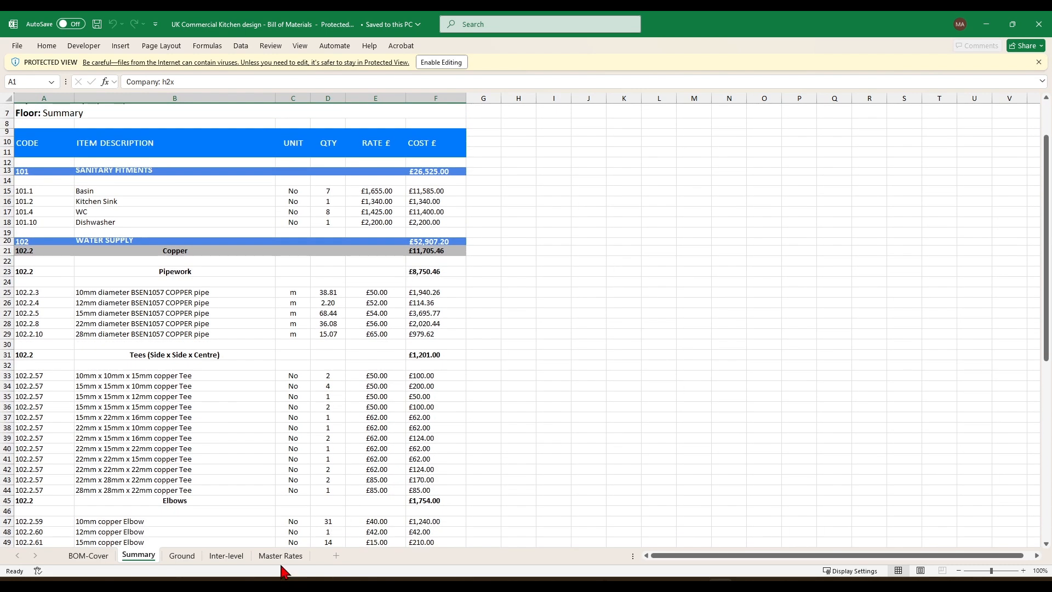
scroll(427, 164, "up", 2)
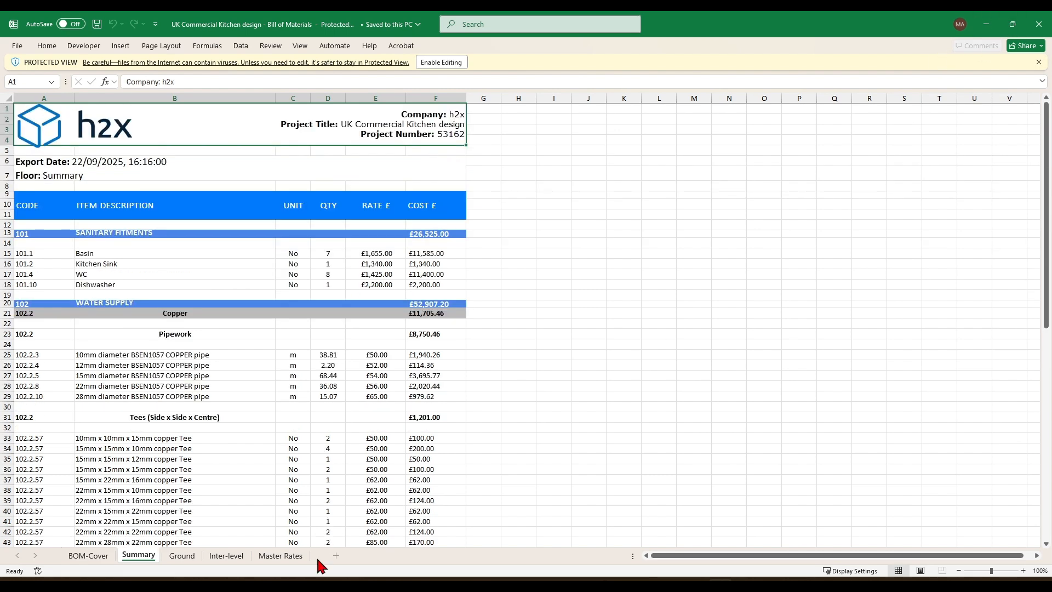
left_click(280, 556)
left_click(139, 555)
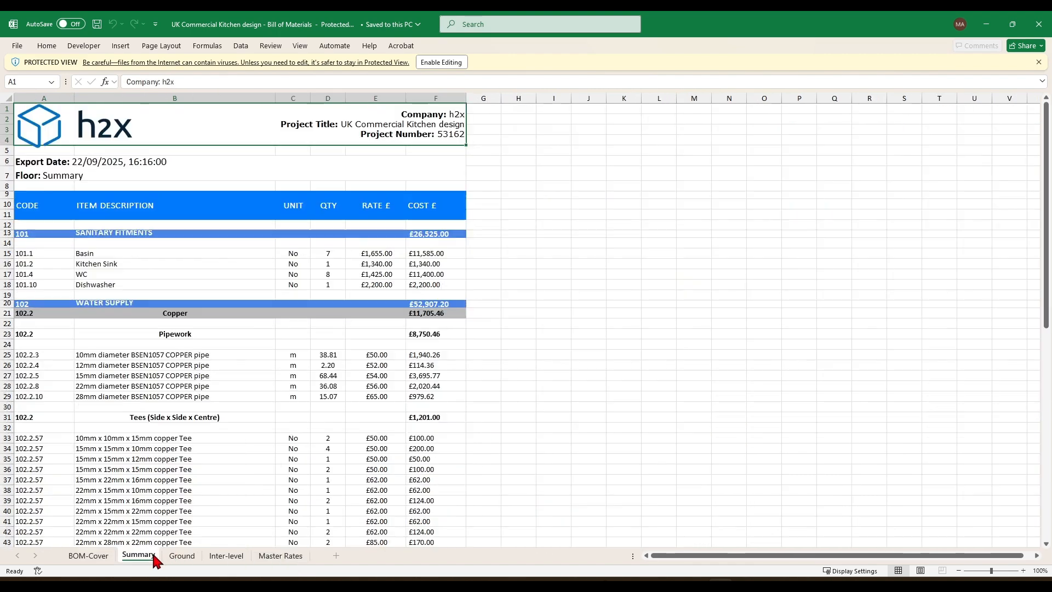
left_click(998, 22)
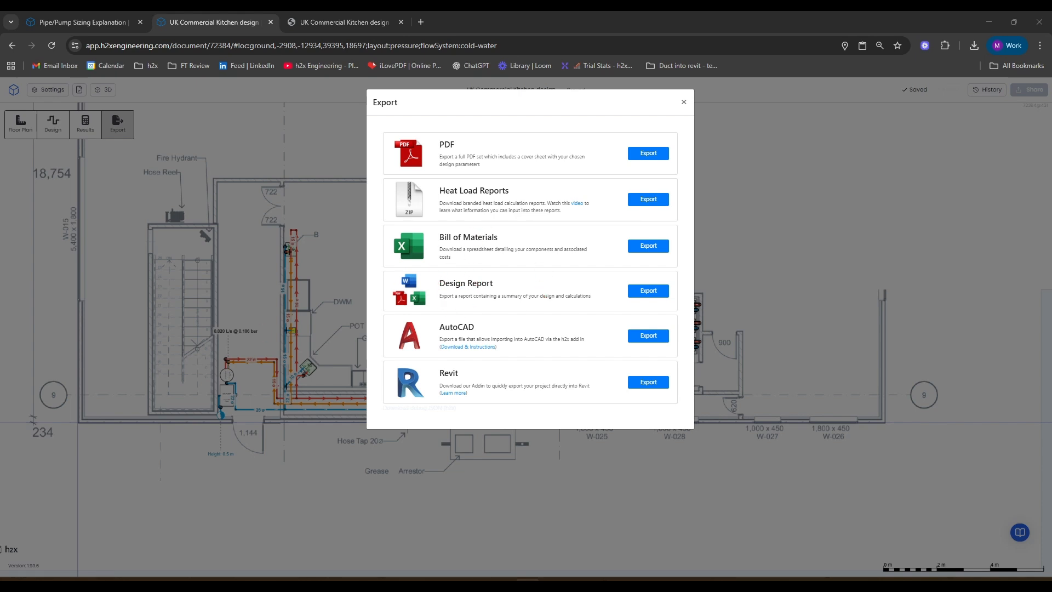
Switch to the exported water design report in Excel and review its Pipes, Fittings, Fixtures, Index Circuit IC-1 and Index Node Path INP-1 sheets
left_click(721, 585)
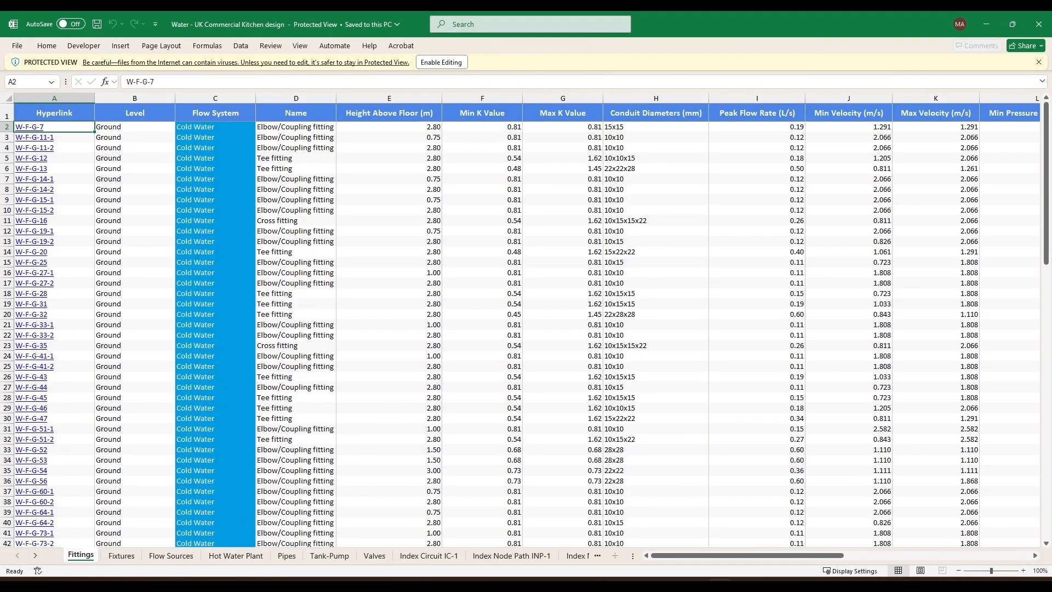
left_click(291, 557)
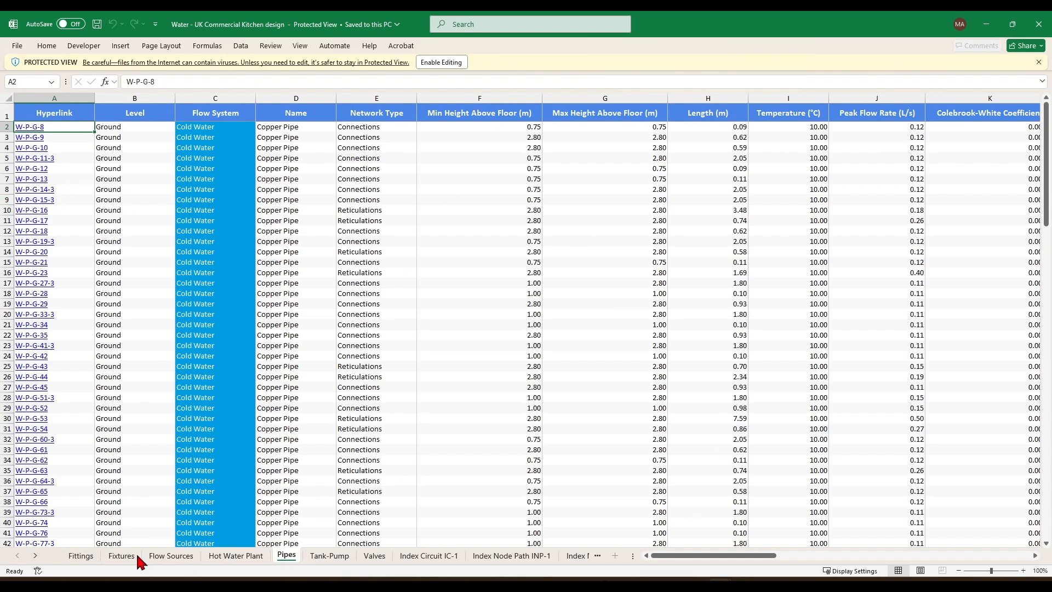
left_click(80, 557)
left_click(113, 563)
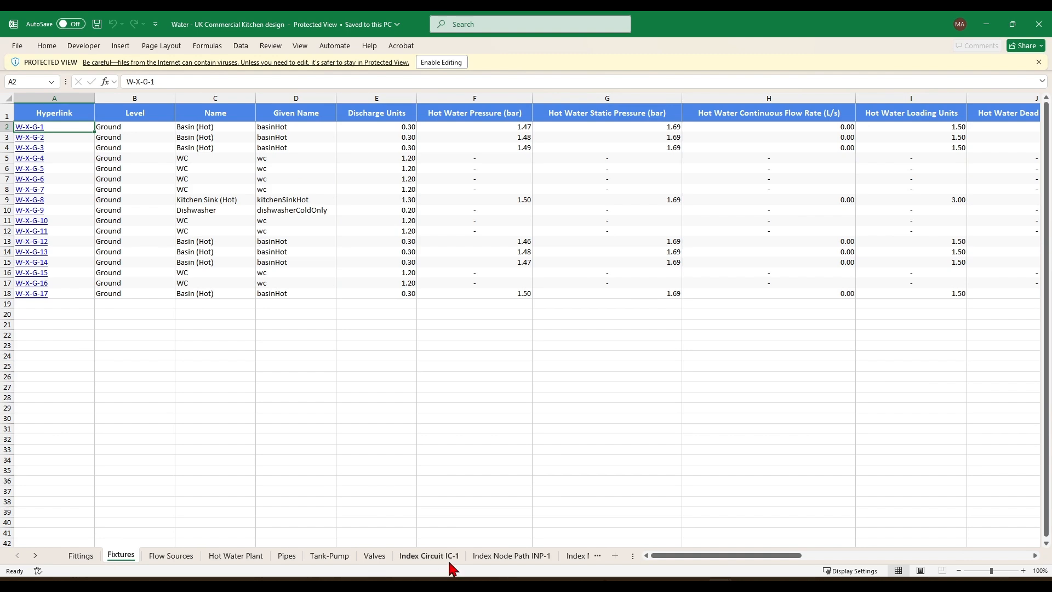
left_click(427, 558)
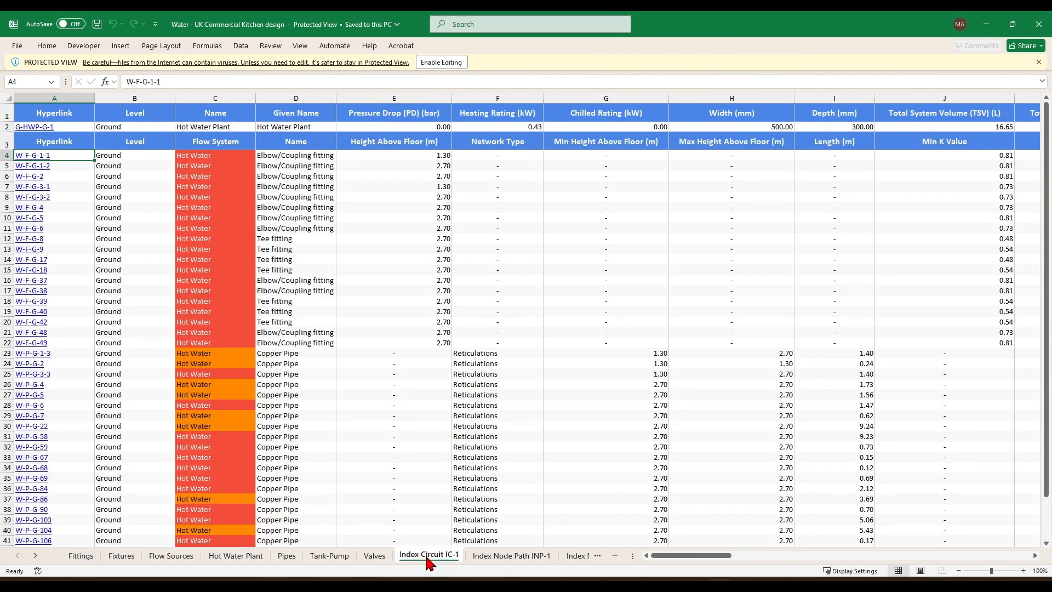
left_click(515, 564)
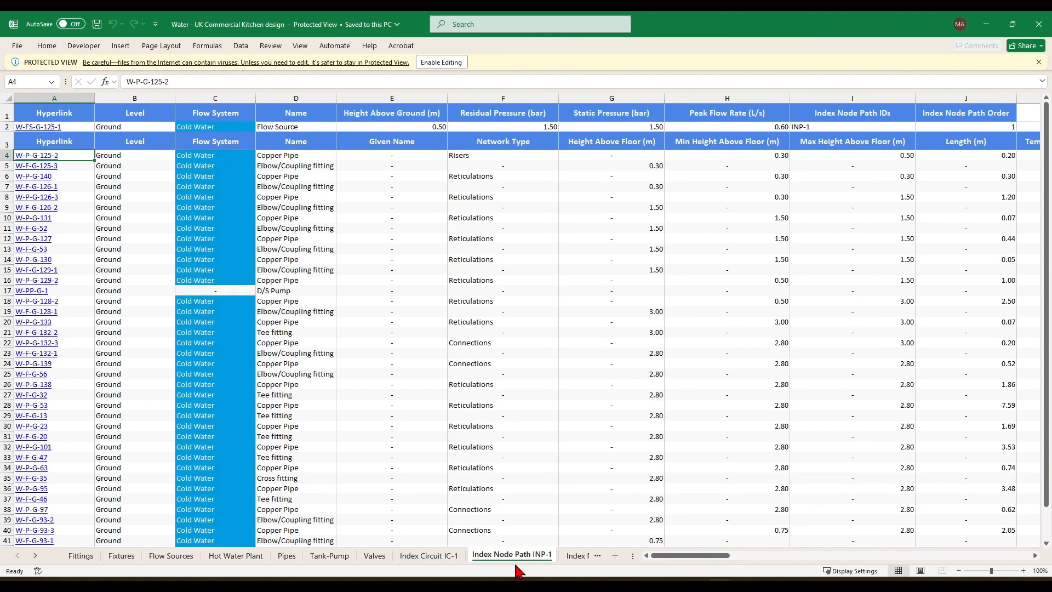